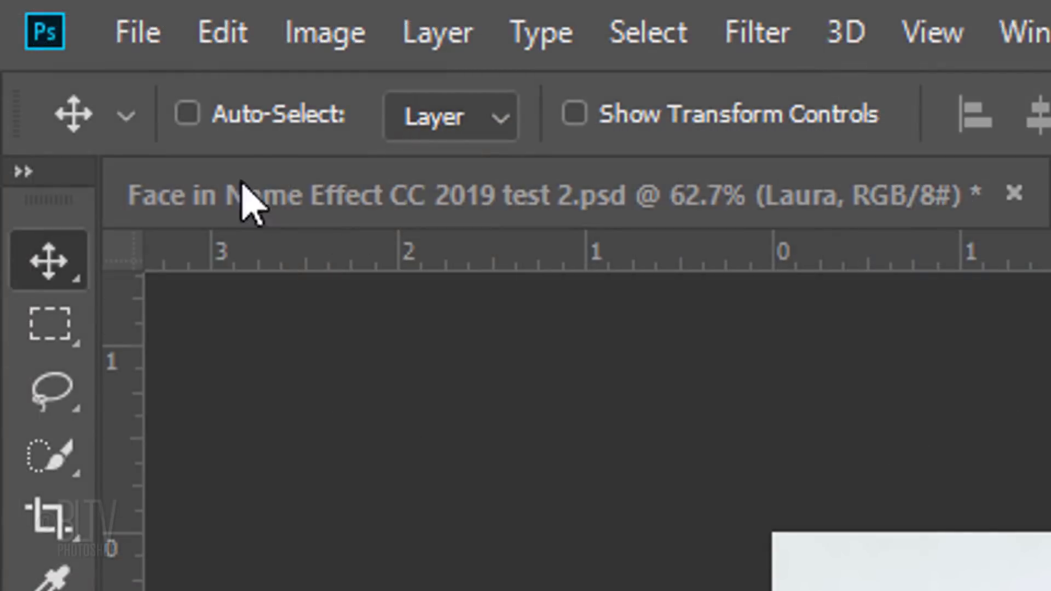
Create a new 1200 x 1200 px, 150 ppi RGB document with black background contents.
{"action": "left_click", "coordinate": [32, 8]}
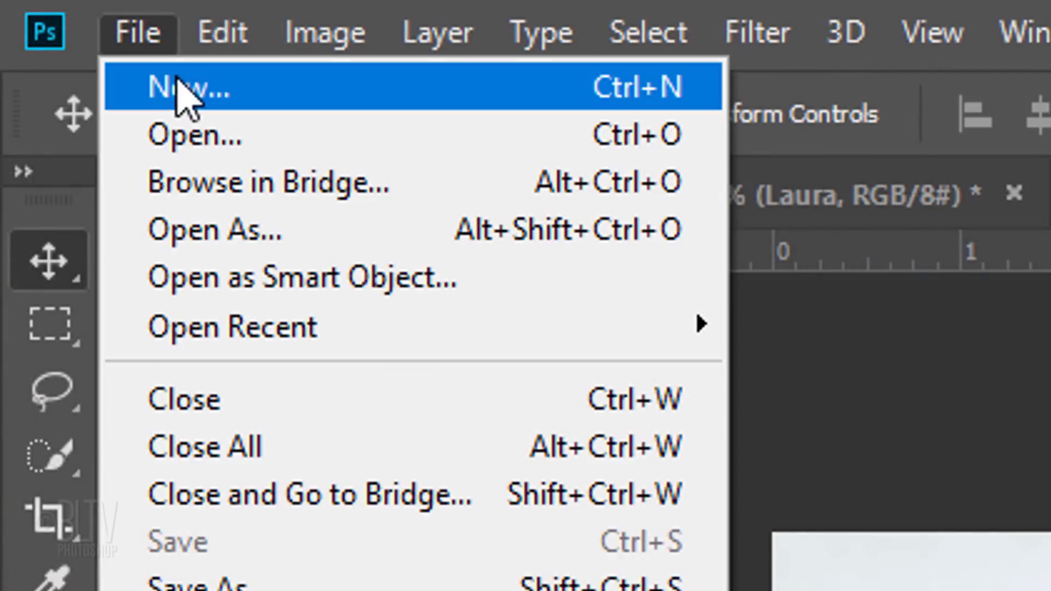
{"action": "left_click", "coordinate": [183, 90]}
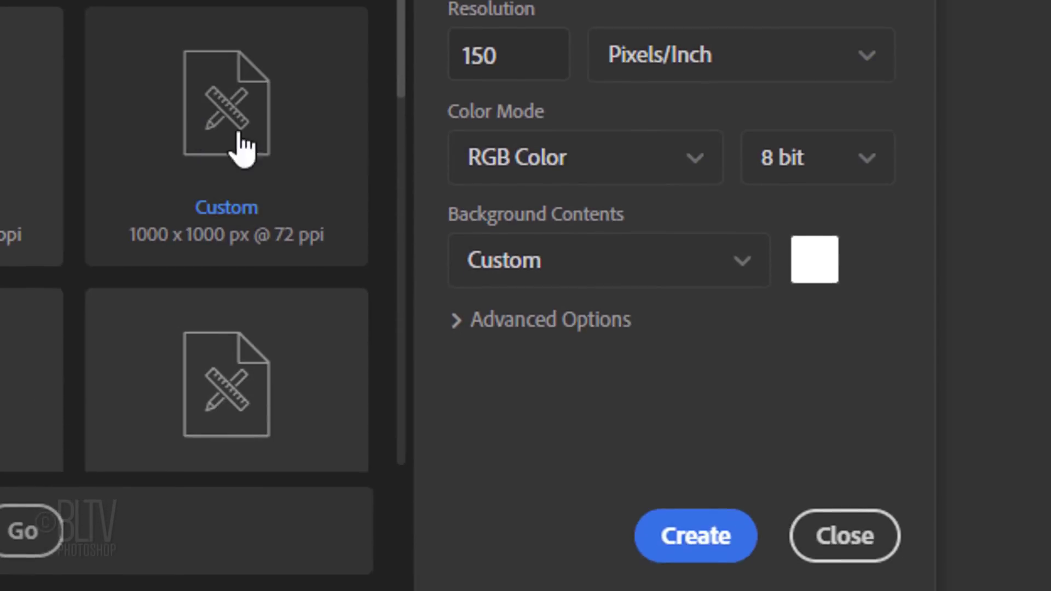
{"action": "left_click", "coordinate": [746, 520]}
{"action": "left_click", "coordinate": [507, 375]}
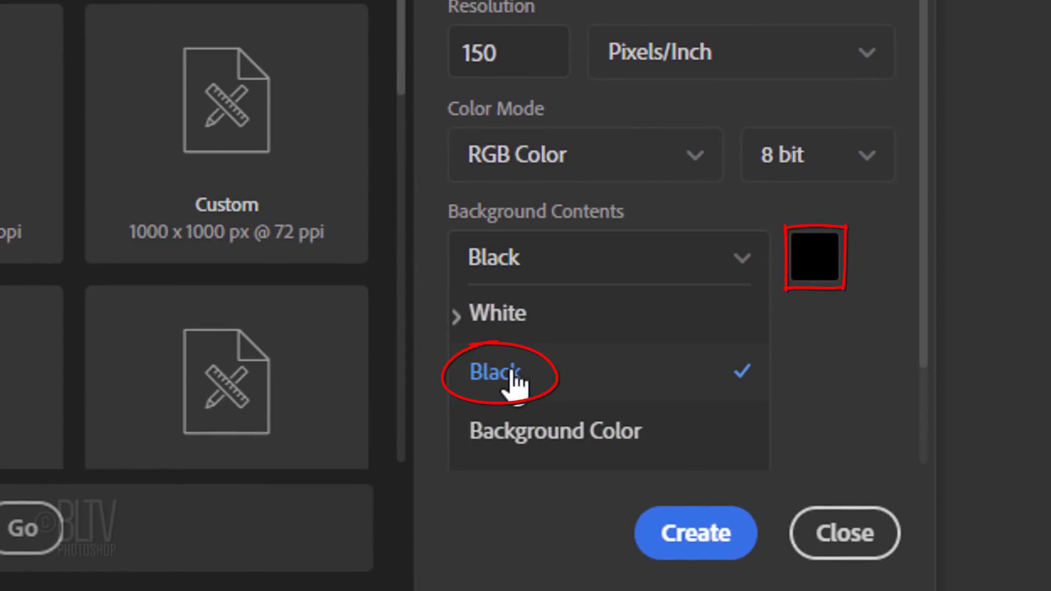
{"action": "left_click", "coordinate": [697, 543]}
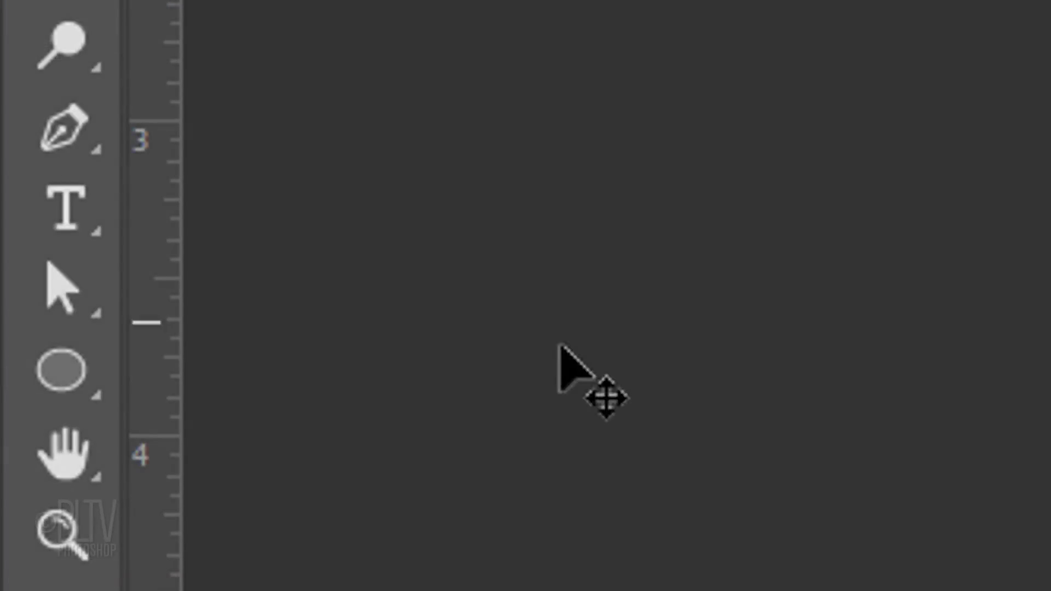
Choose the Horizontal Type tool with Franklin Gothic Heavy for white 300 pt lettering.
{"action": "left_click", "coordinate": [14, 272]}
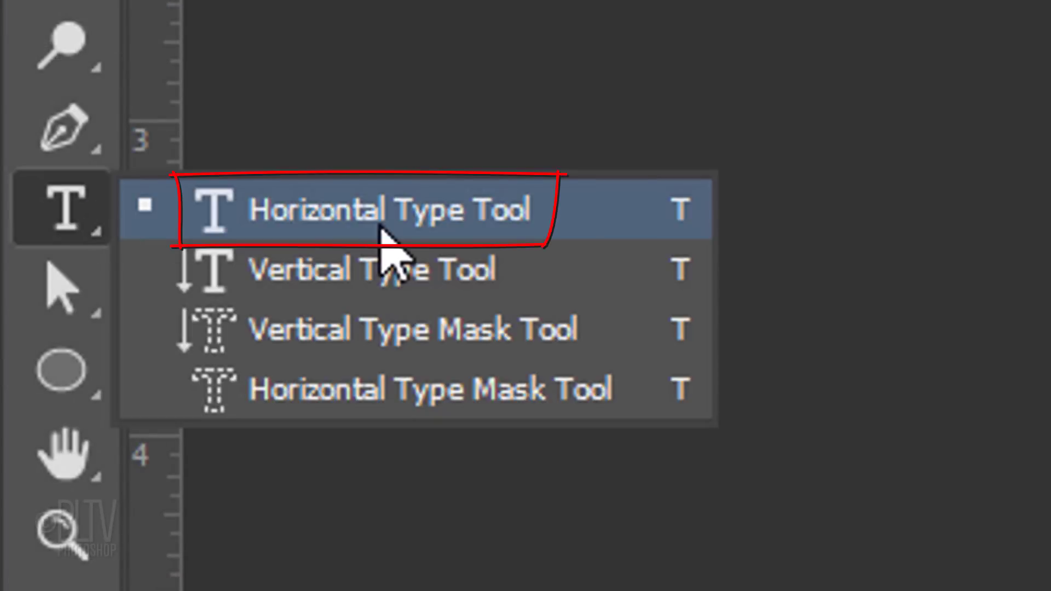
{"action": "left_click", "coordinate": [387, 242]}
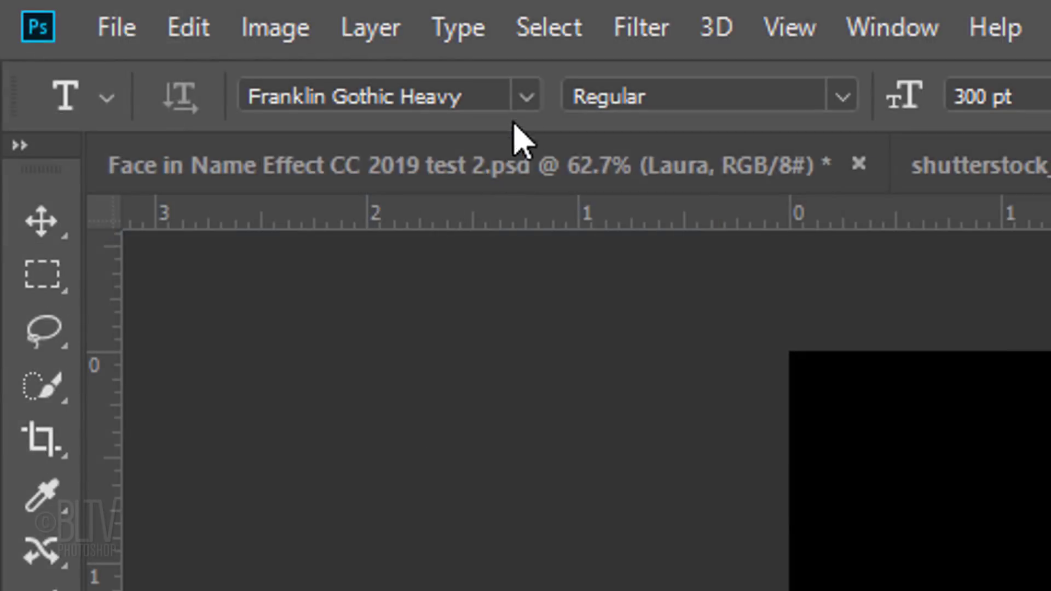
{"action": "left_click", "coordinate": [526, 96]}
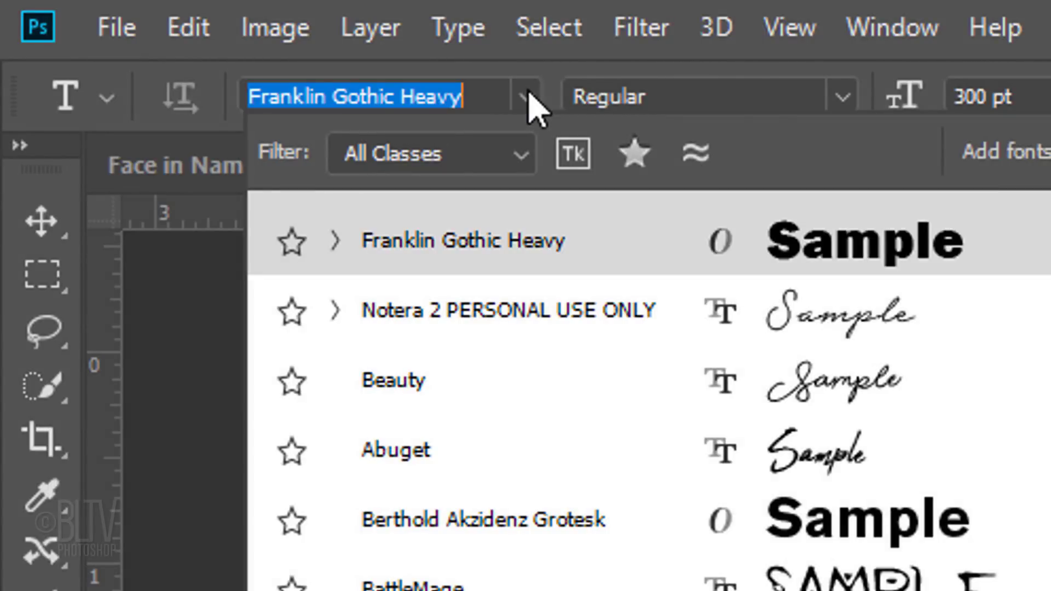
{"action": "left_click", "coordinate": [527, 97]}
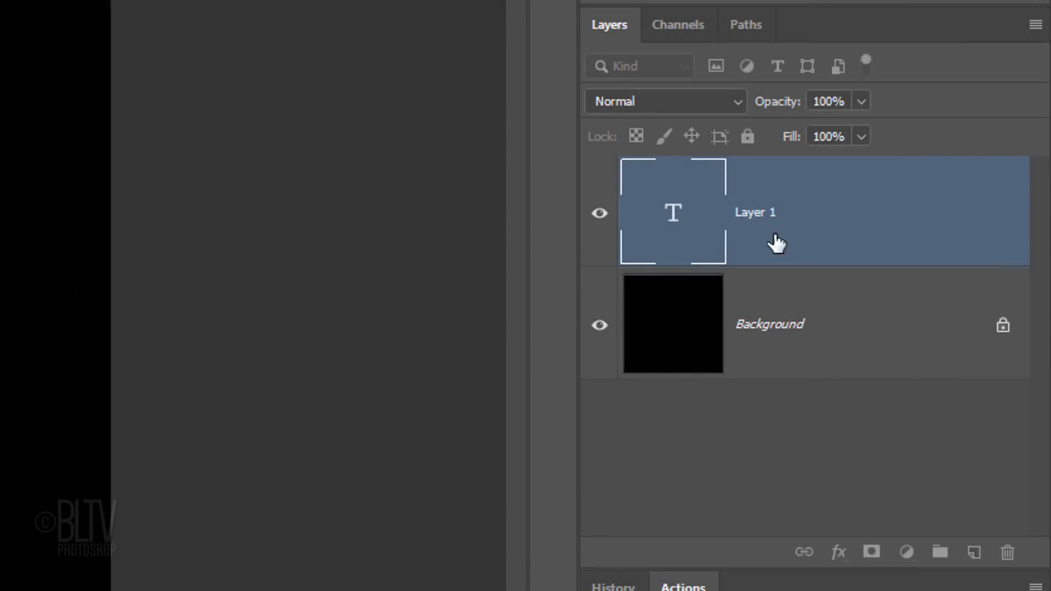
Commit the L, duplicate it and retype the copy as A, then duplicate A.
{"action": "left_click", "coordinate": [849, 223]}
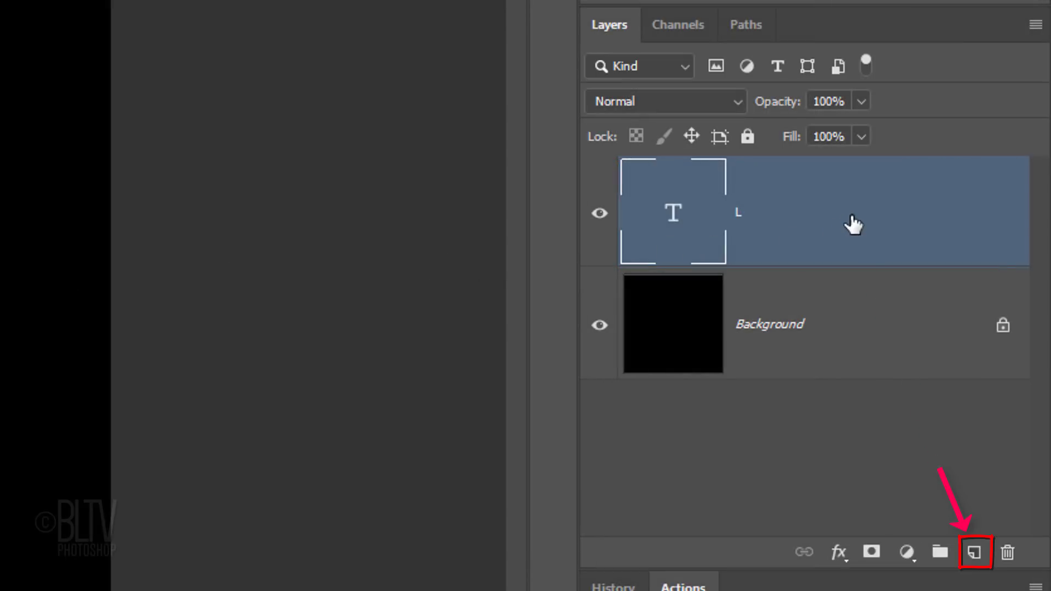
{"action": "left_click_drag", "start_coordinate": [853, 225], "coordinate": [984, 552]}
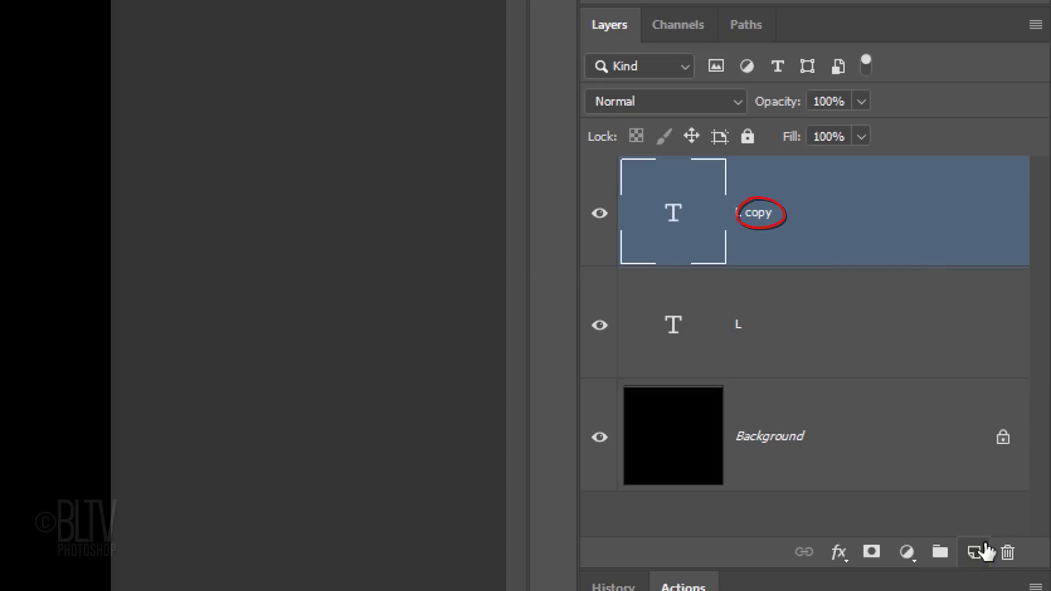
{"action": "double_click", "coordinate": [675, 220]}
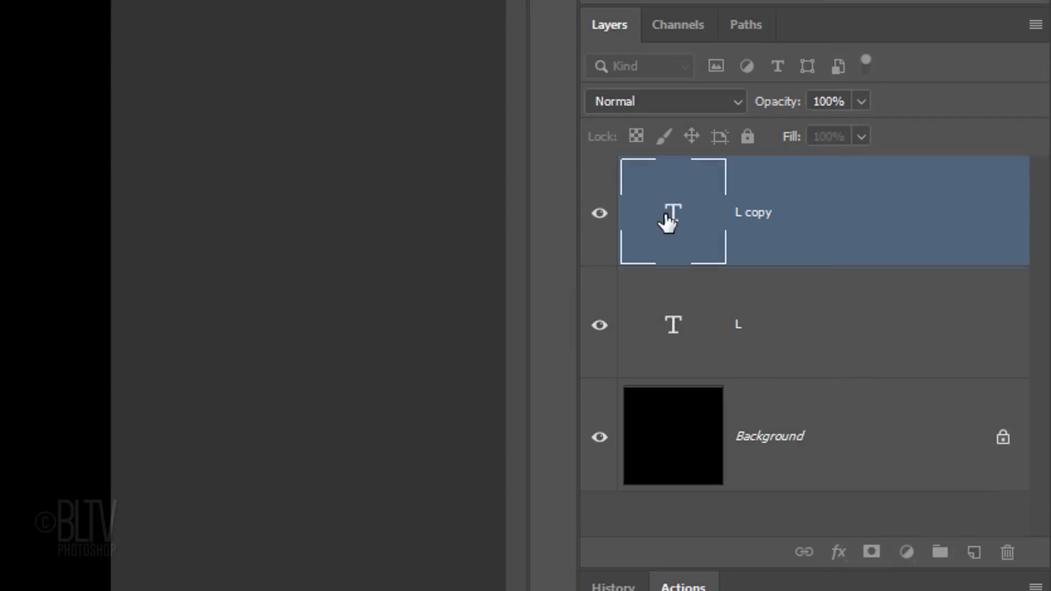
{"action": "left_click_drag", "start_coordinate": [668, 217], "coordinate": [978, 554]}
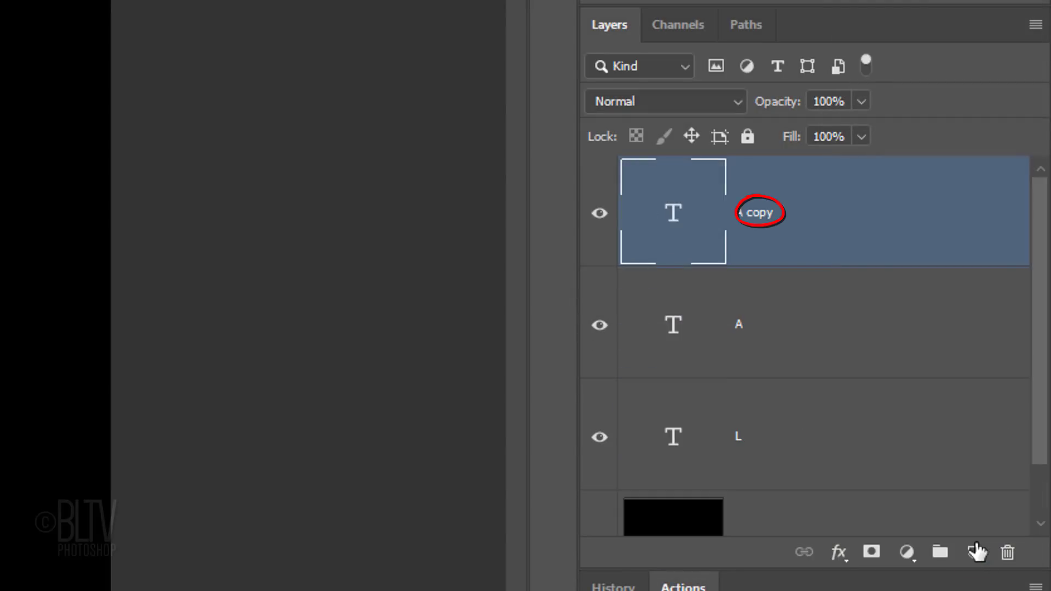
{"action": "double_click", "coordinate": [674, 213]}
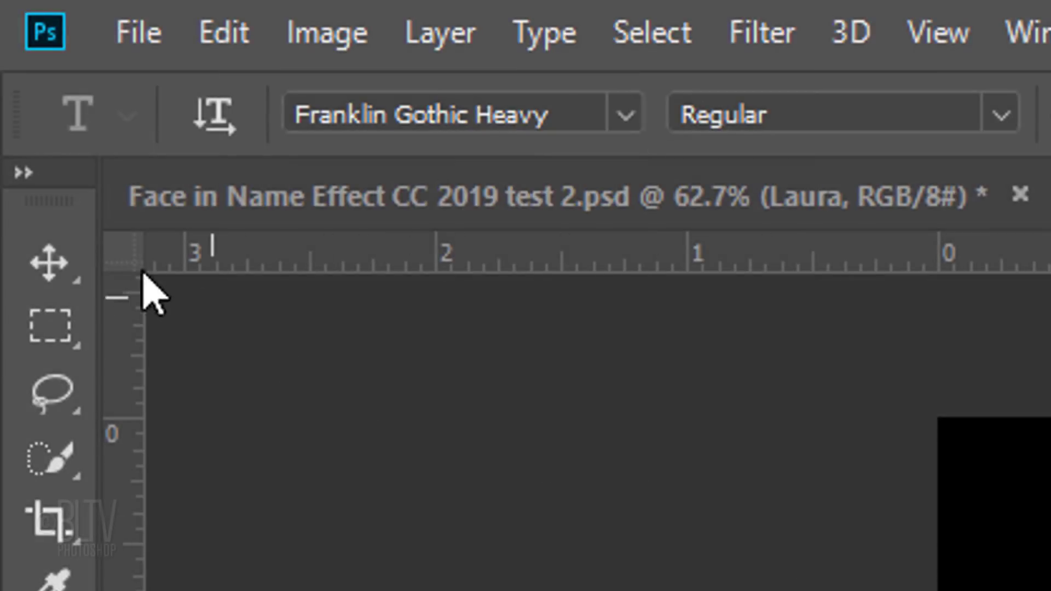
Position the letters with the Move tool and Auto-Select into overlapping L-A-U and R-A rows.
{"action": "left_click", "coordinate": [77, 263]}
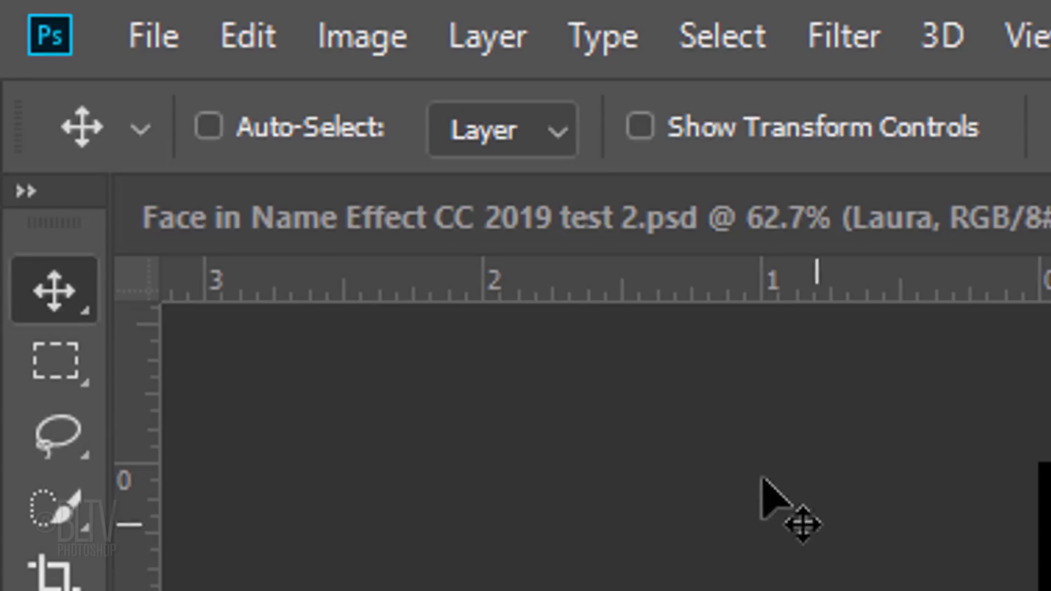
{"action": "left_click", "coordinate": [209, 127]}
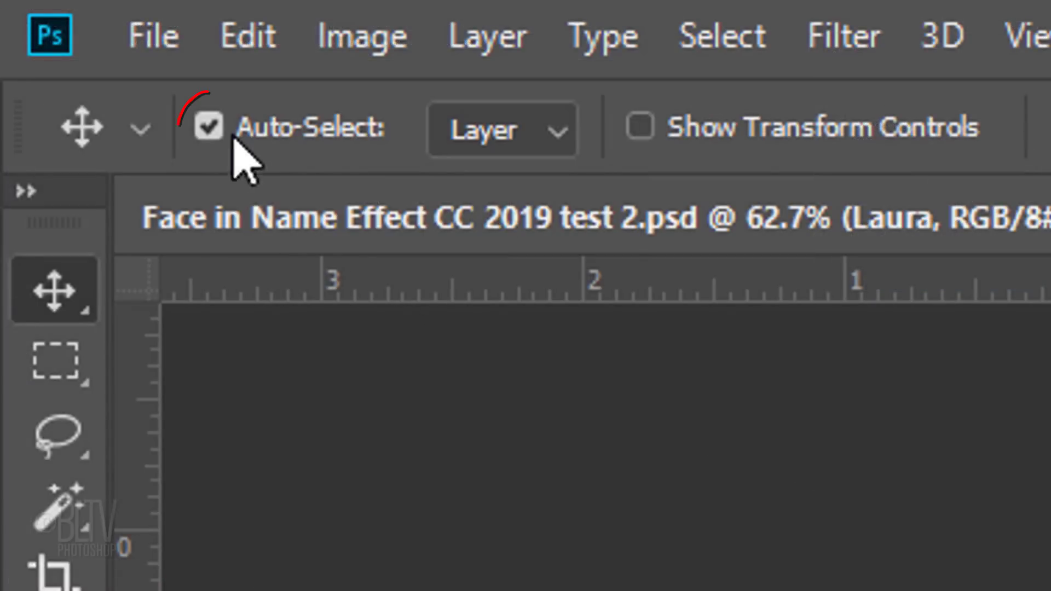
{"action": "left_click", "coordinate": [41, 25]}
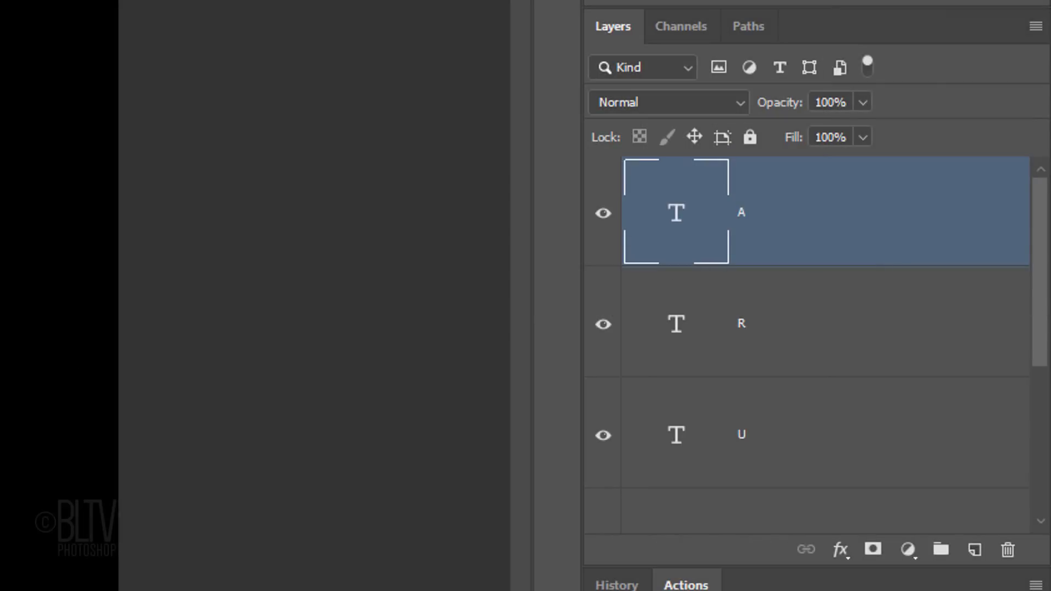
Select all five letter layers and convert them to one smart object.
{"action": "scroll", "coordinate": [1024, 381], "scroll_direction": "down", "scroll_amount": 4}
{"action": "left_click", "coordinate": [892, 455], "text": "shift"}
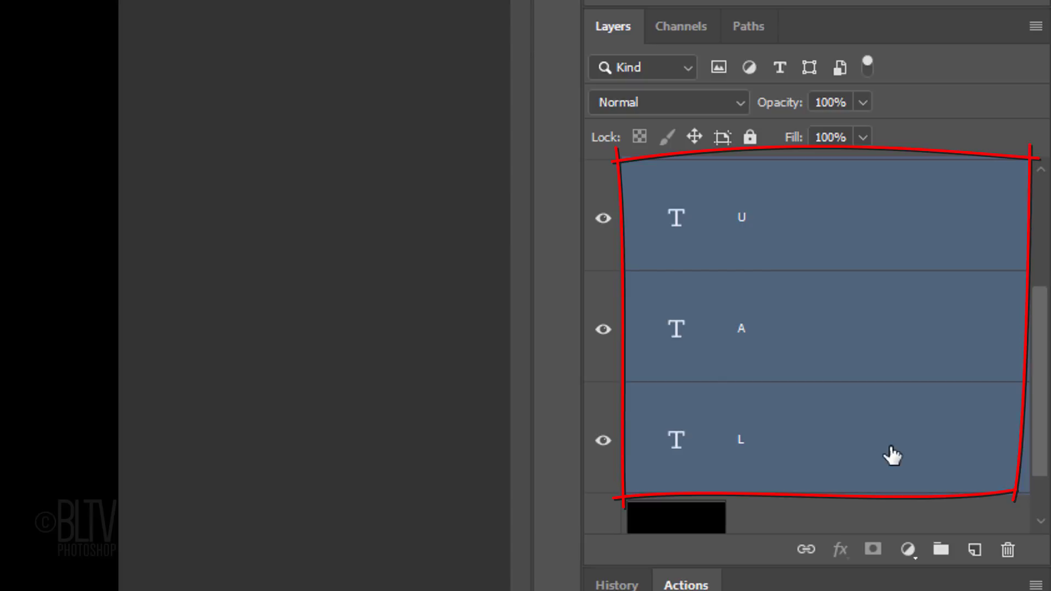
{"action": "left_click", "coordinate": [1037, 32]}
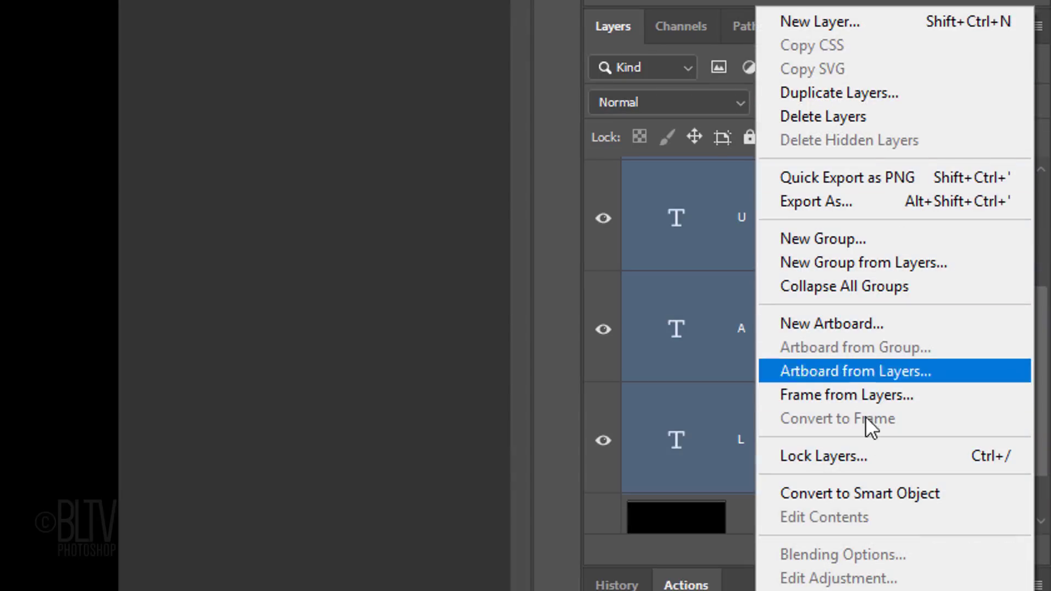
{"action": "left_click", "coordinate": [852, 493]}
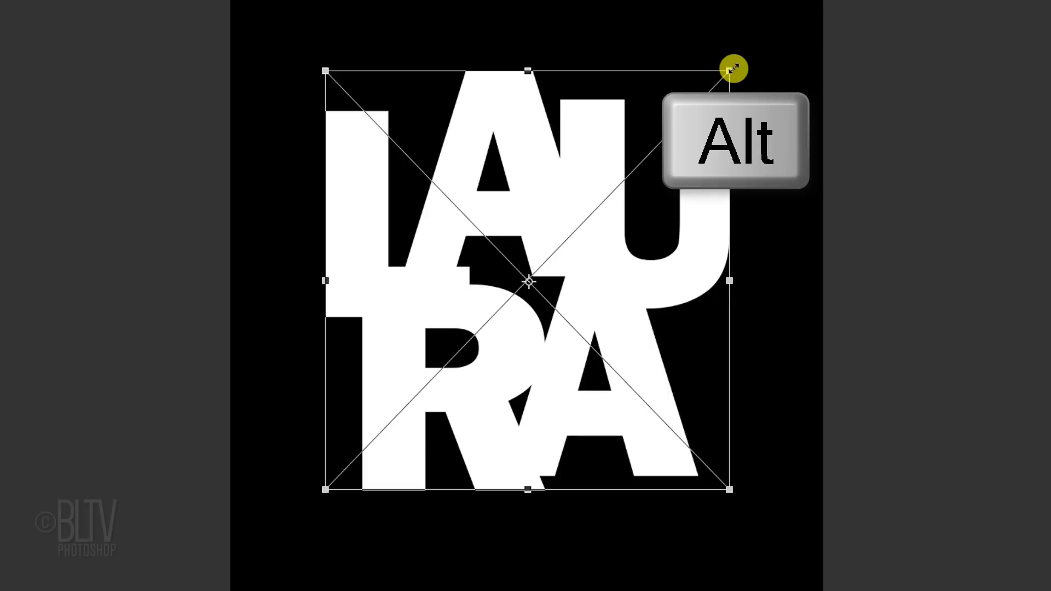
Scale the LAURA block from its centre to about 6.47 x 6.71 in.
{"action": "left_click_drag", "start_coordinate": [732, 68], "coordinate": [781, 38]}
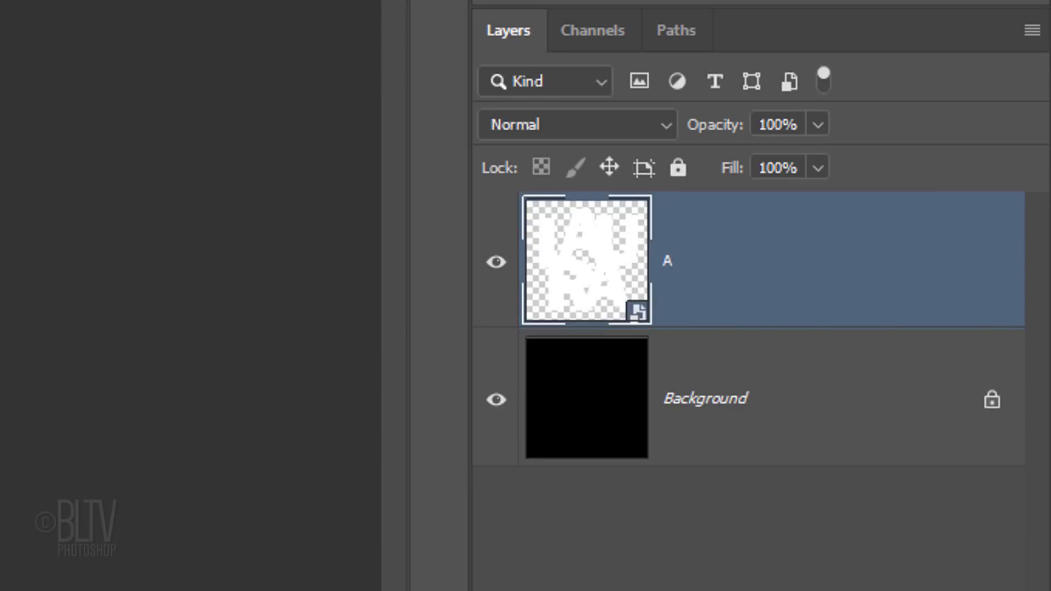
Duplicate the letters layer as A copy, hide the copy, and select layer A.
{"action": "key", "text": "ctrl+j"}
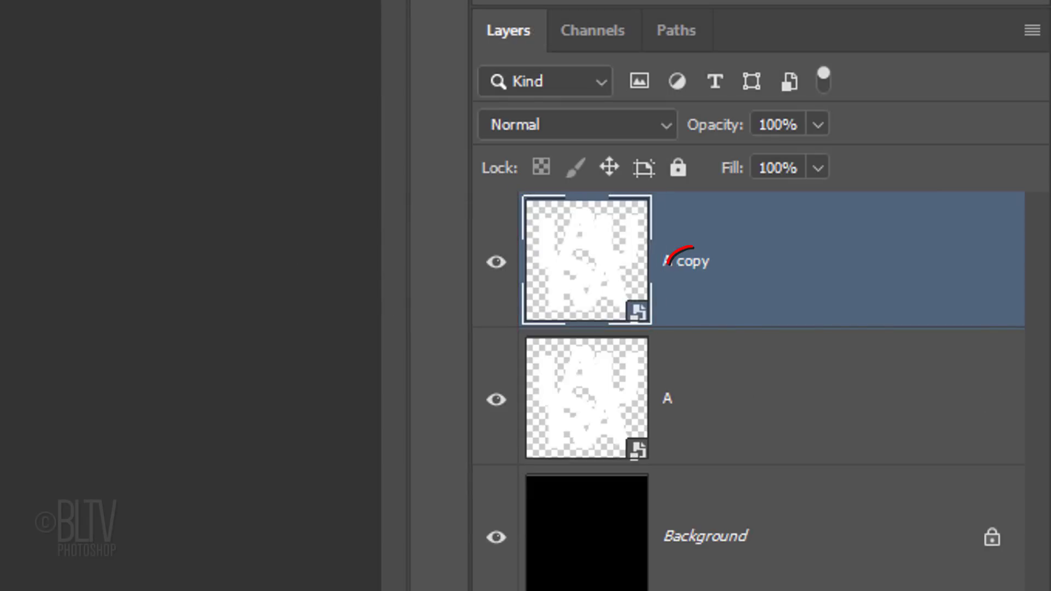
{"action": "left_click", "coordinate": [496, 263]}
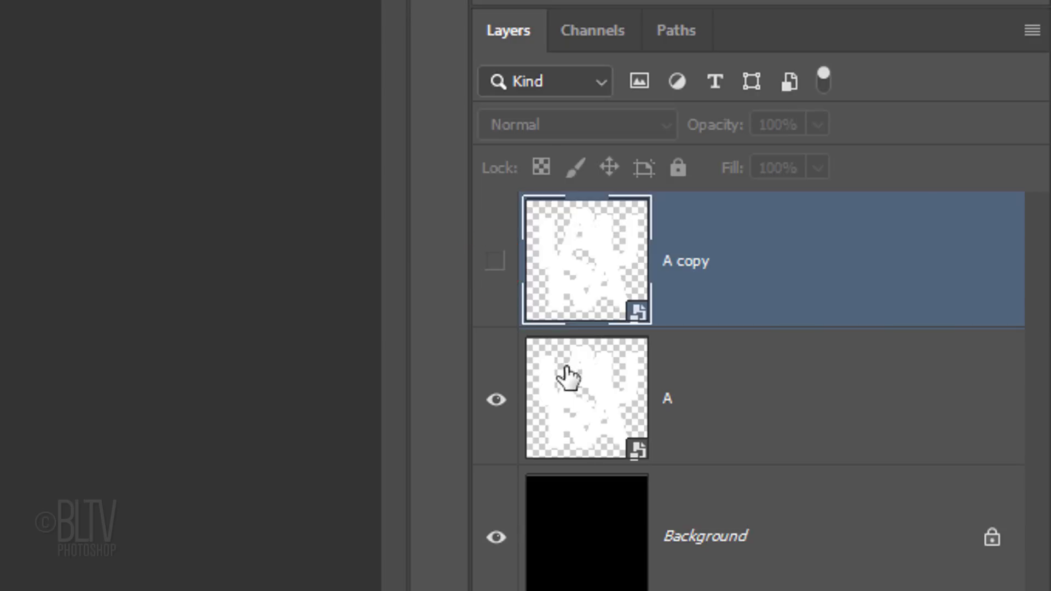
{"action": "left_click", "coordinate": [578, 389]}
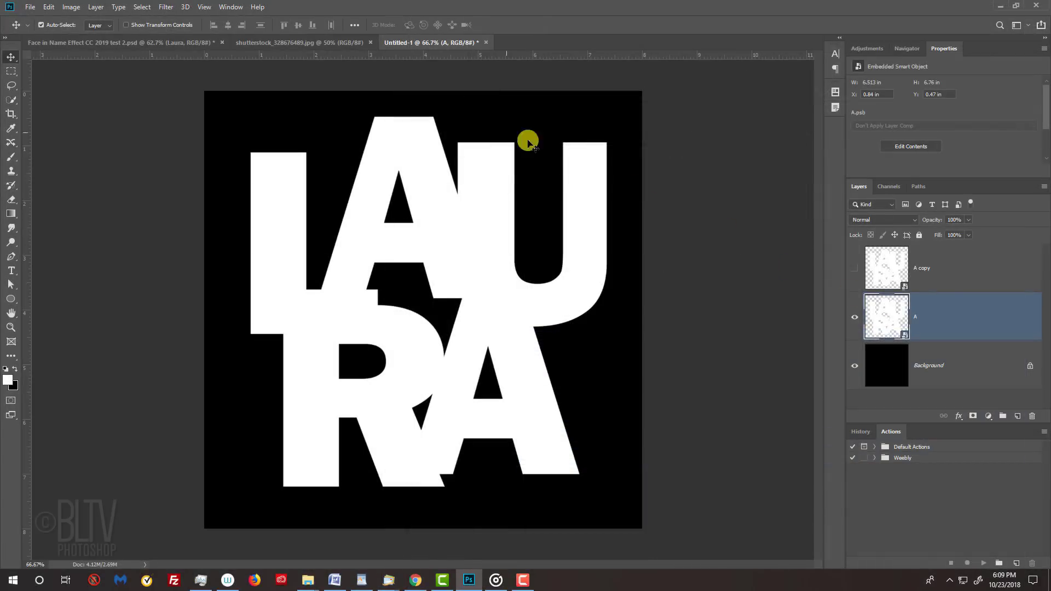
Drag the portrait photo from its document into the poster as Layer 1.
{"action": "left_click", "coordinate": [320, 47]}
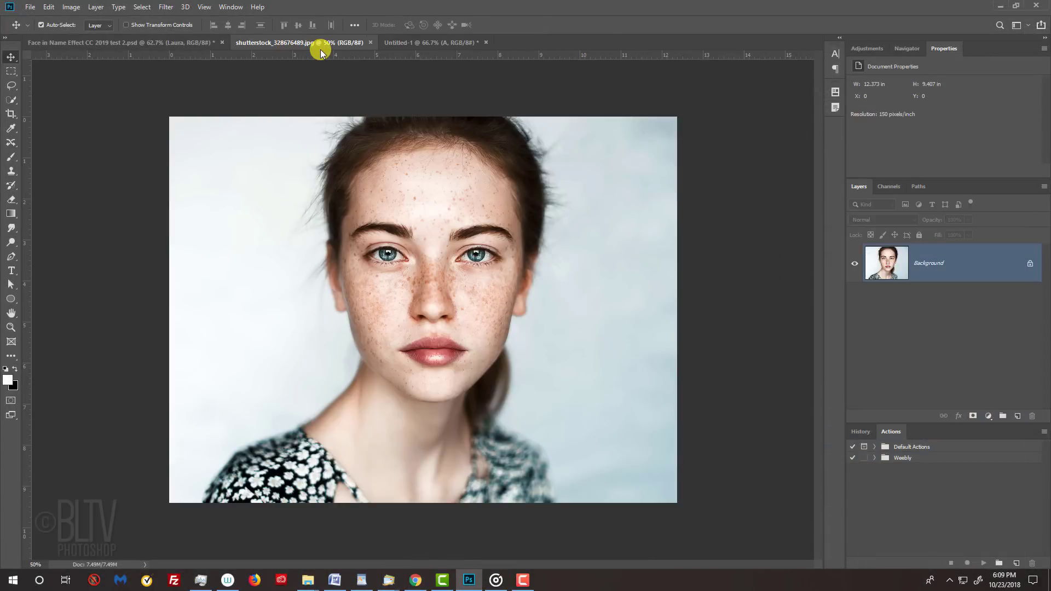
{"action": "mouse_move", "coordinate": [411, 241]}
{"action": "left_mouse_down"}
{"action": "mouse_move", "coordinate": [425, 185]}
{"action": "mouse_move", "coordinate": [411, 41]}
{"action": "mouse_move", "coordinate": [436, 326]}
{"action": "left_mouse_up"}
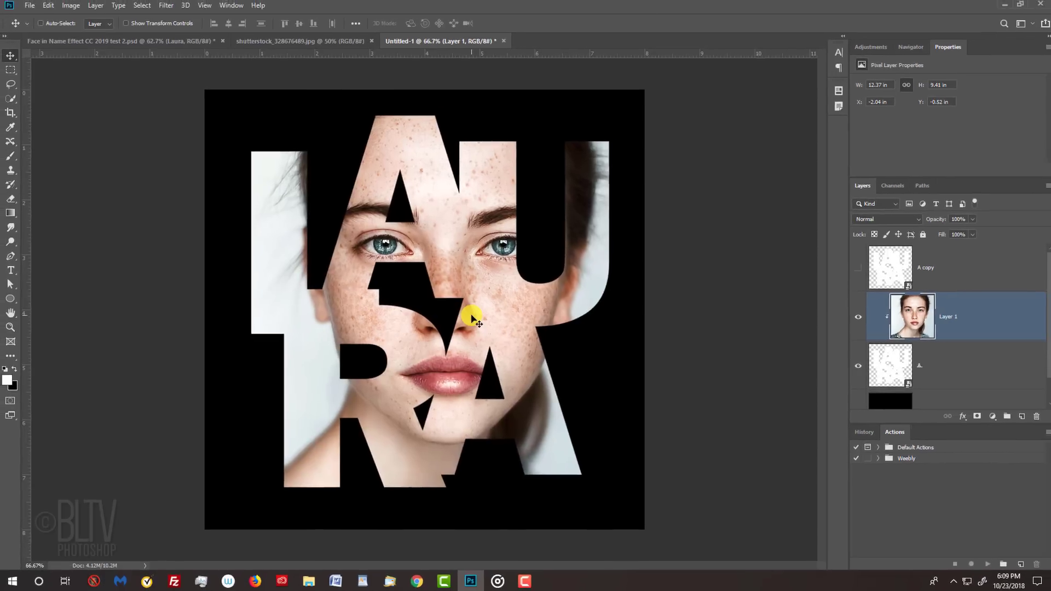
Reposition the clipped portrait and shrink it to about 11.72 x 8.91 in, then select layer A.
{"action": "left_click_drag", "start_coordinate": [490, 306], "coordinate": [461, 309]}
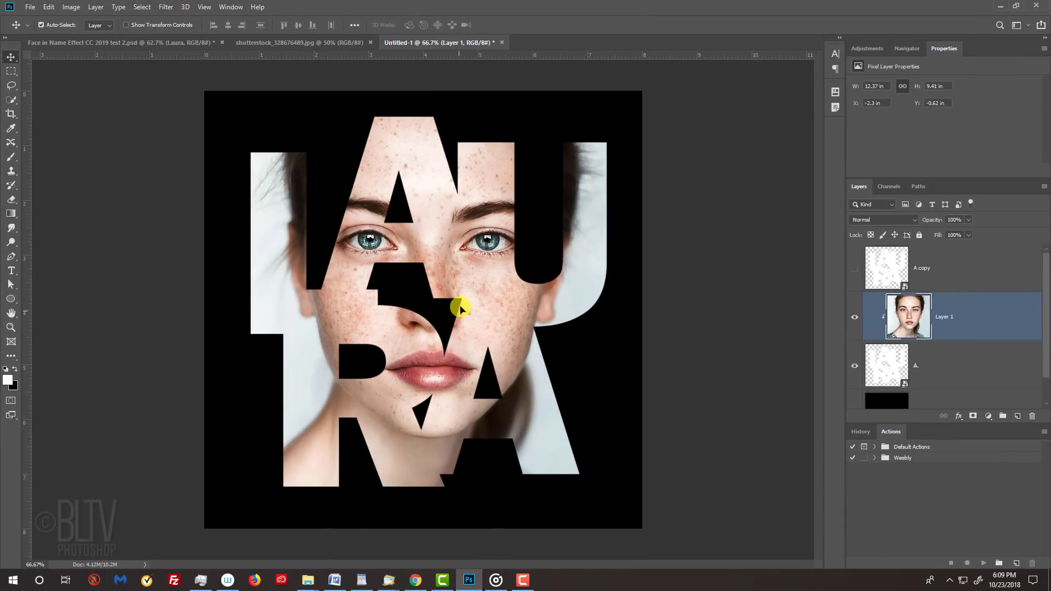
{"action": "key", "text": "ctrl+t"}
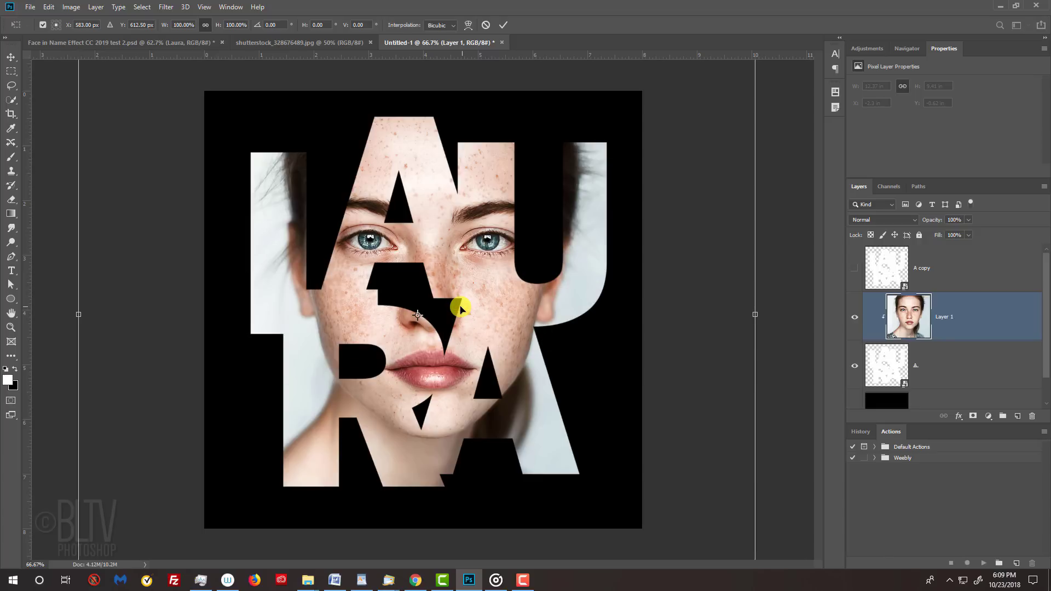
{"action": "key", "text": "ctrl+0"}
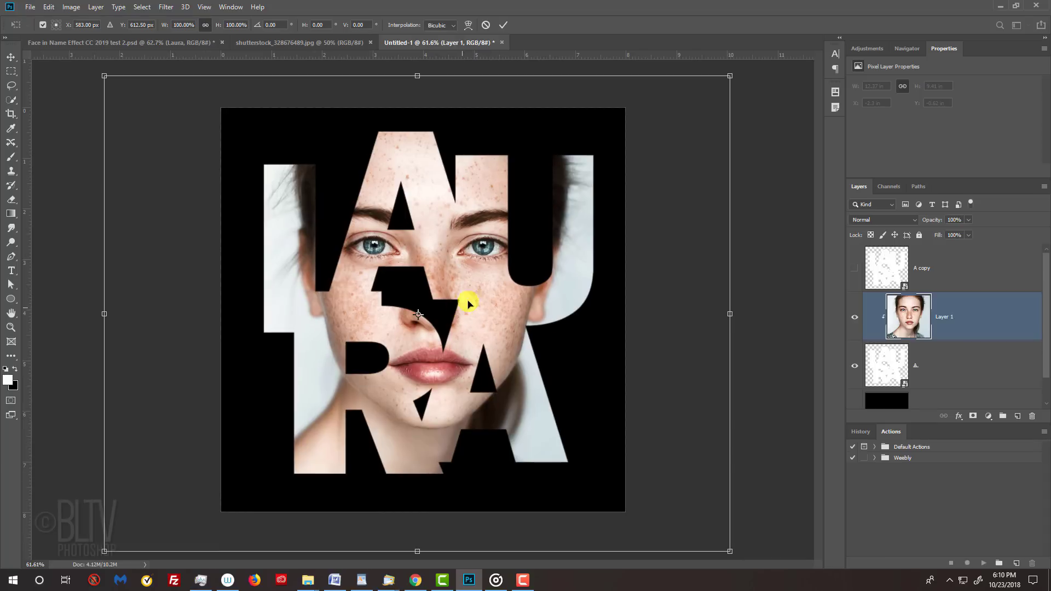
{"action": "left_click_drag", "start_coordinate": [730, 75], "coordinate": [714, 89]}
{"action": "left_click_drag", "start_coordinate": [492, 198], "coordinate": [490, 204]}
{"action": "key", "text": "Return"}
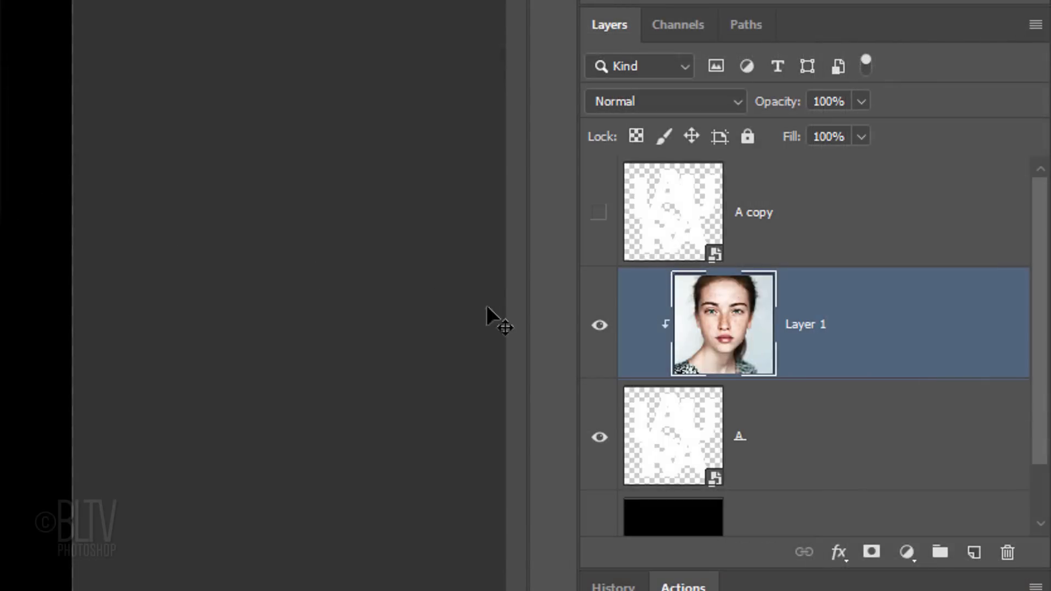
{"action": "left_click", "coordinate": [968, 363]}
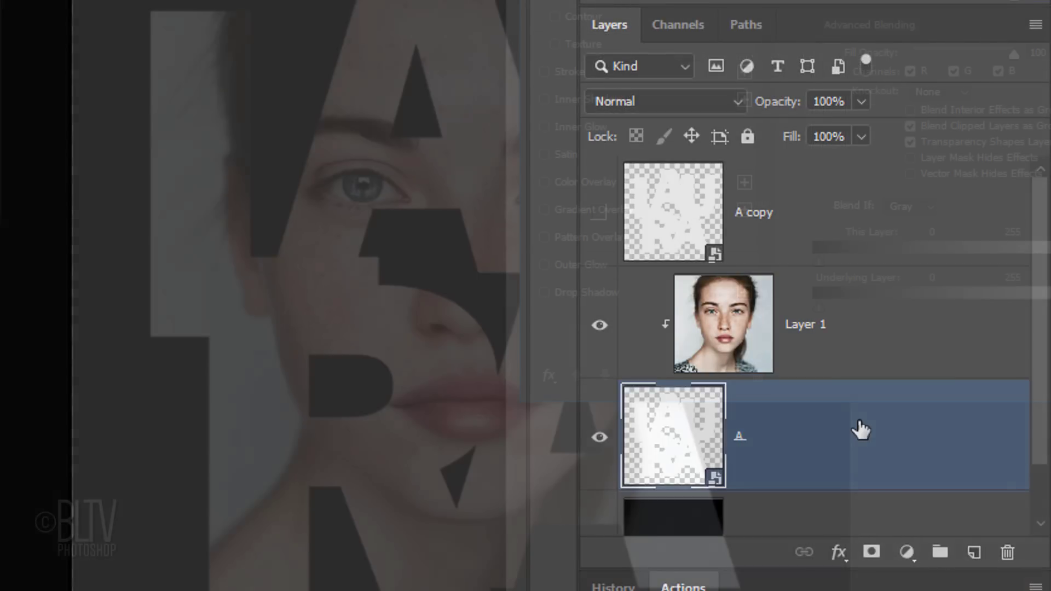
Give layer A a Multiply inner shadow: 35% opacity, 137° angle, 25 px distance and size.
{"action": "double_click", "coordinate": [861, 429]}
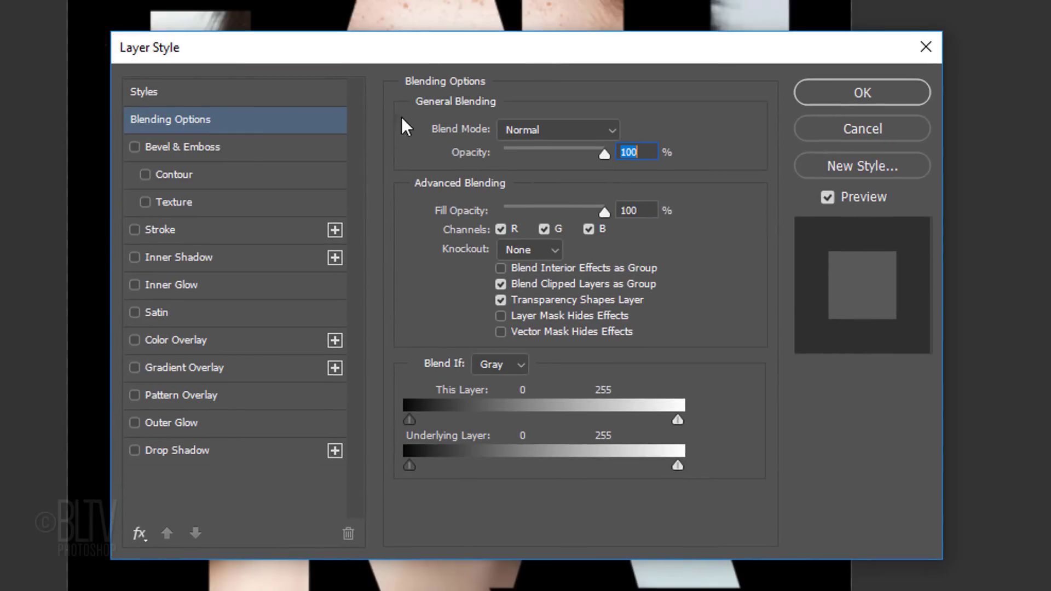
{"action": "left_click", "coordinate": [169, 258]}
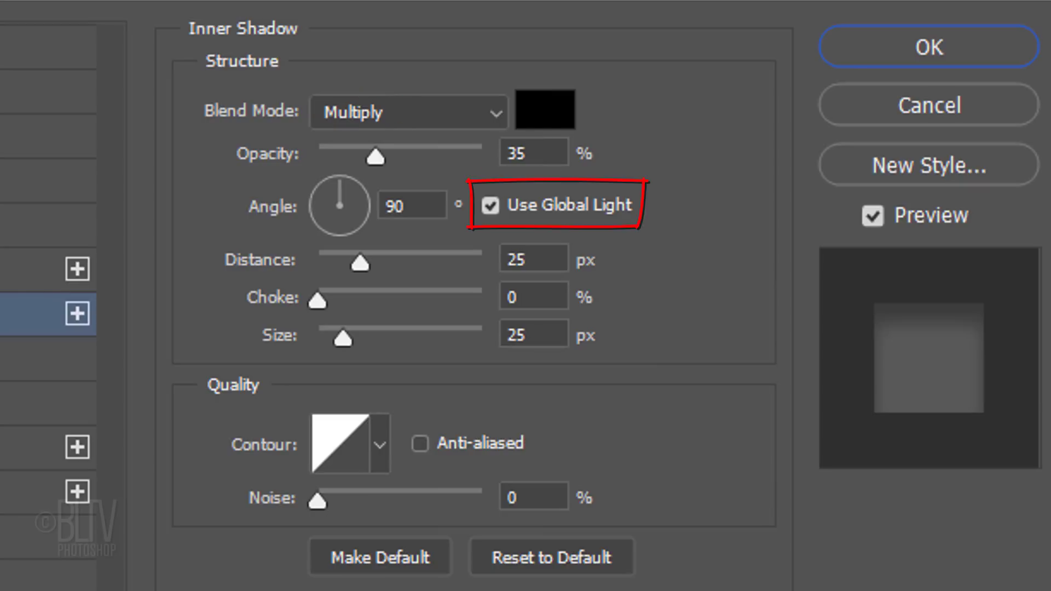
{"action": "left_click", "coordinate": [411, 206]}
{"action": "type", "text": "1"}
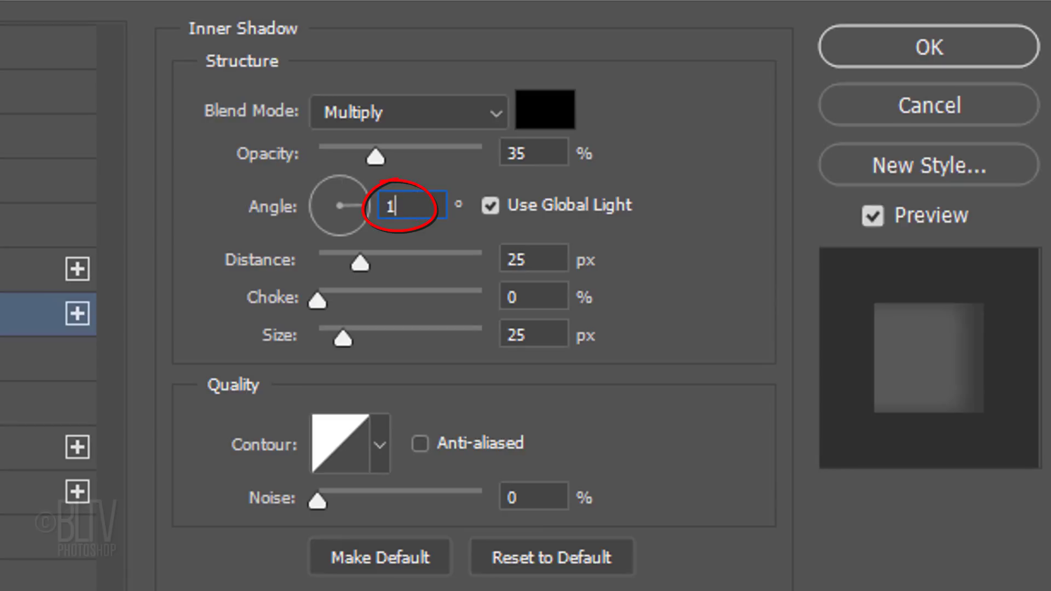
{"action": "type", "text": "37"}
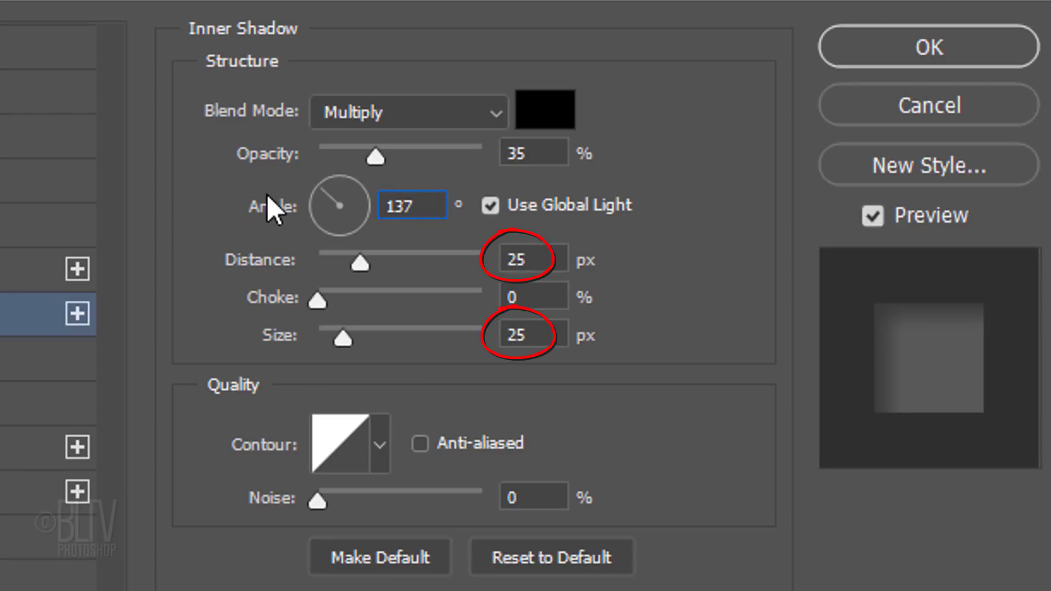
{"action": "left_click", "coordinate": [895, 52]}
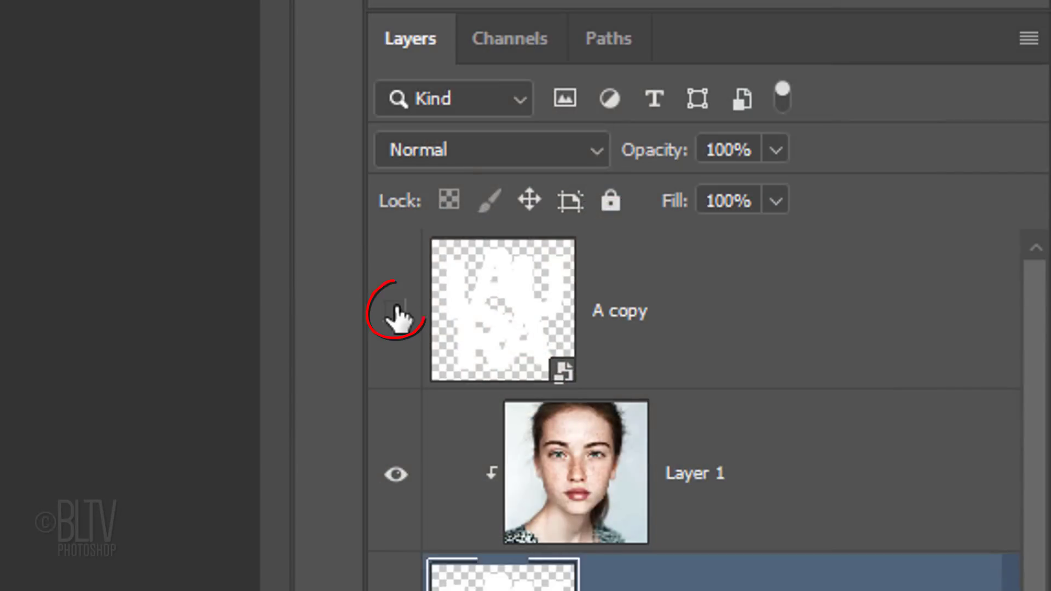
Make the A copy layer visible again and lower its Fill to 0%, leaving Opacity at 100%.
{"action": "left_click", "coordinate": [396, 312]}
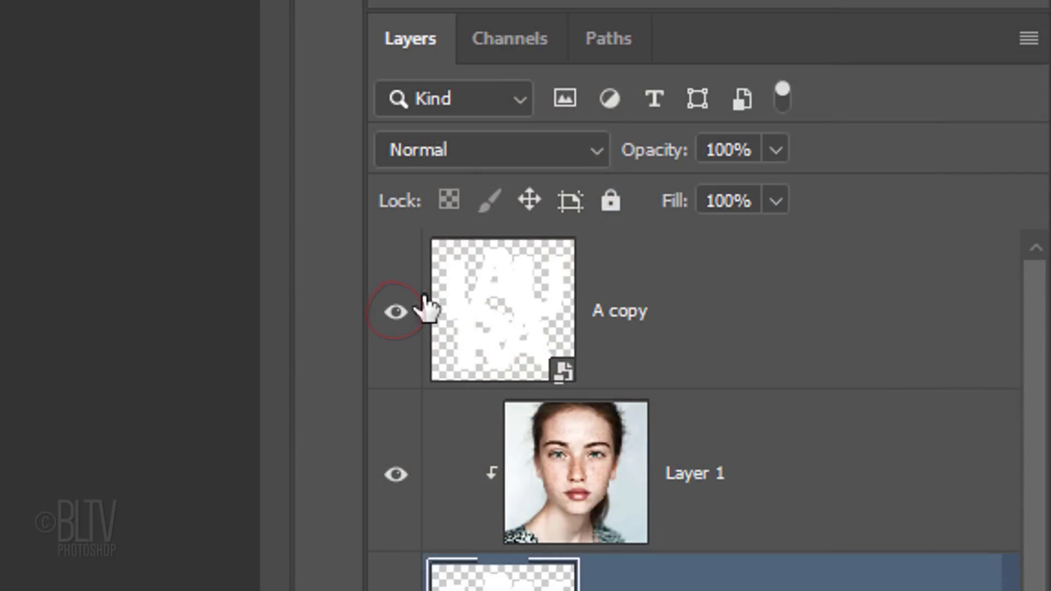
{"action": "left_click", "coordinate": [499, 307]}
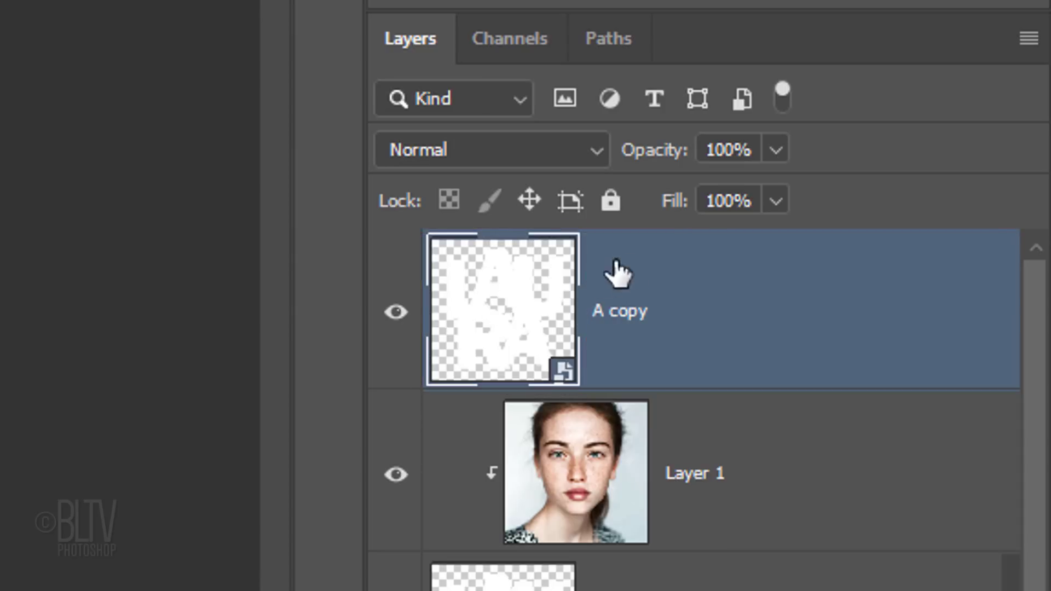
{"action": "left_click", "coordinate": [776, 201]}
{"action": "left_click_drag", "start_coordinate": [778, 249], "coordinate": [608, 263]}
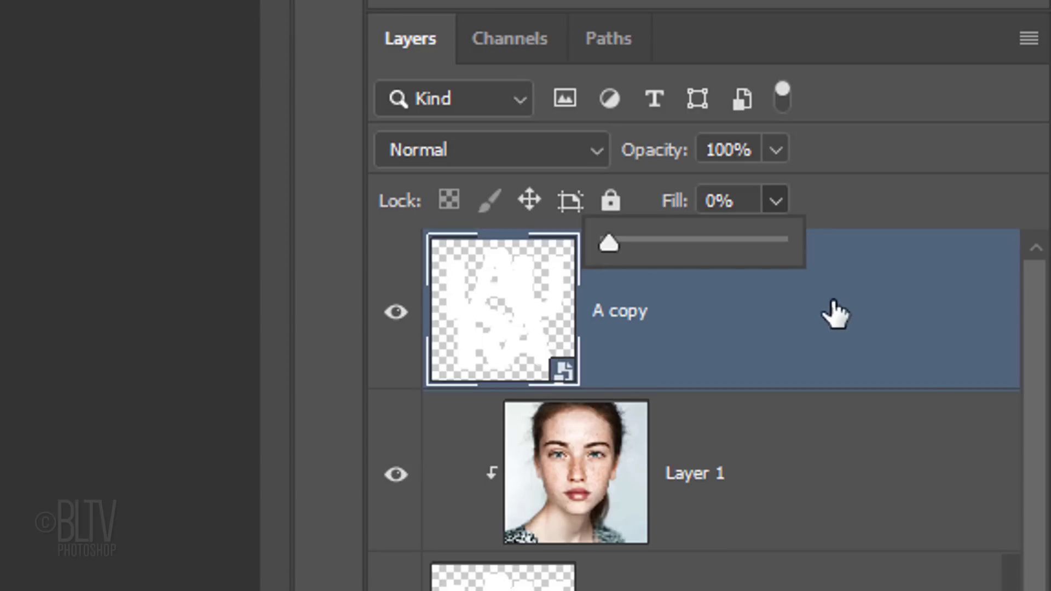
{"action": "left_click", "coordinate": [864, 320]}
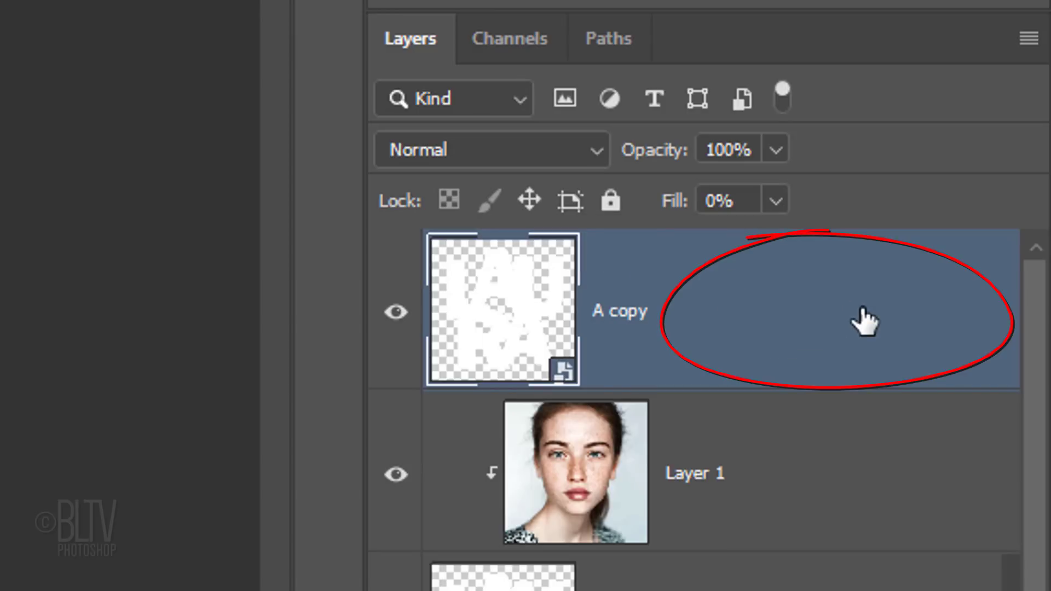
Give A copy a Stroke and an Outer Glow in teal #56919d sampled from the woman's eye.
{"action": "double_click", "coordinate": [864, 320]}
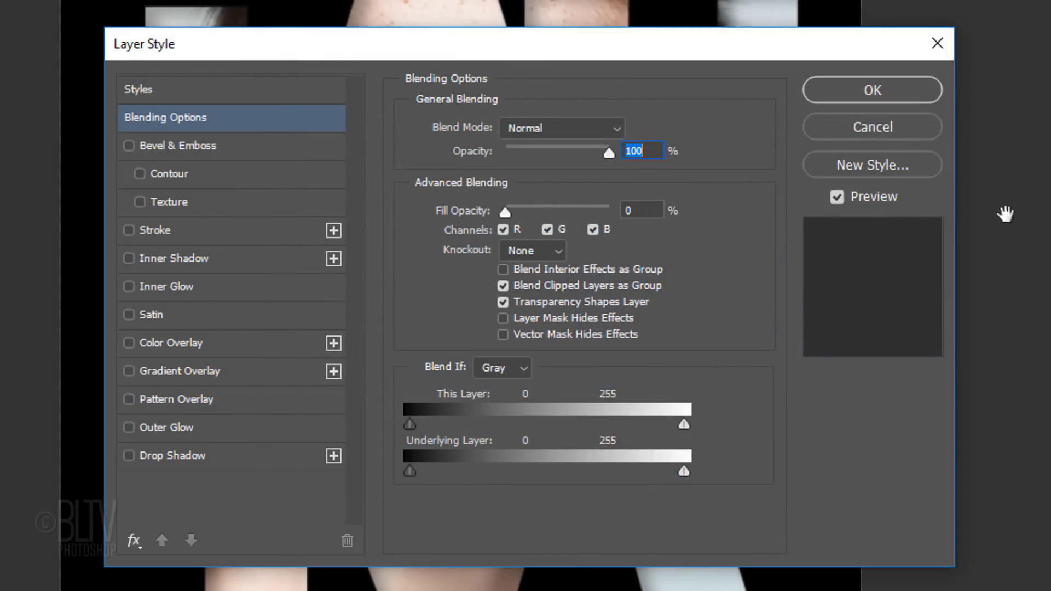
{"action": "left_click", "coordinate": [161, 232]}
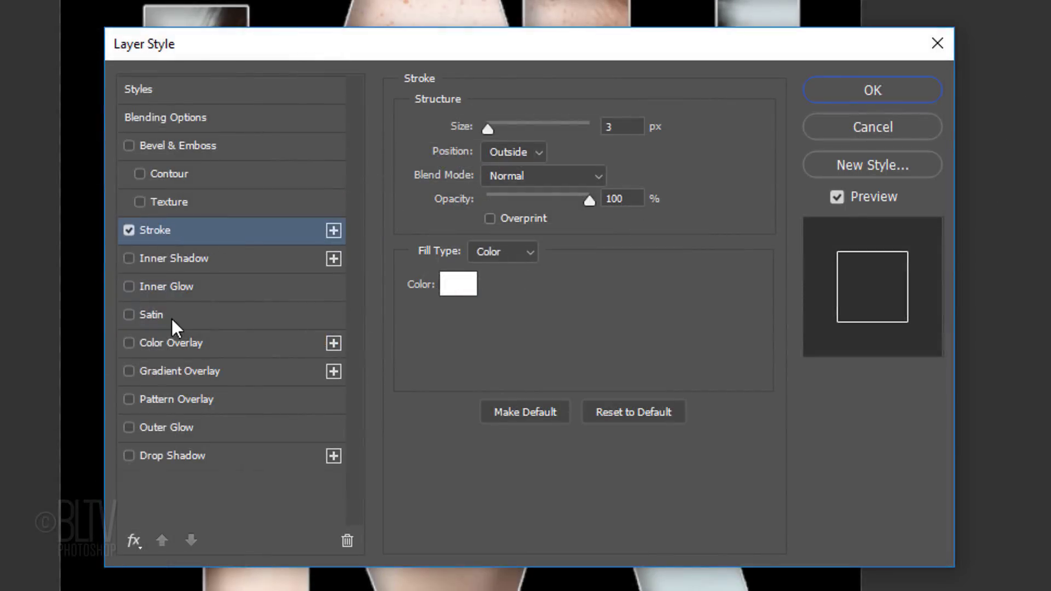
{"action": "left_click", "coordinate": [164, 429]}
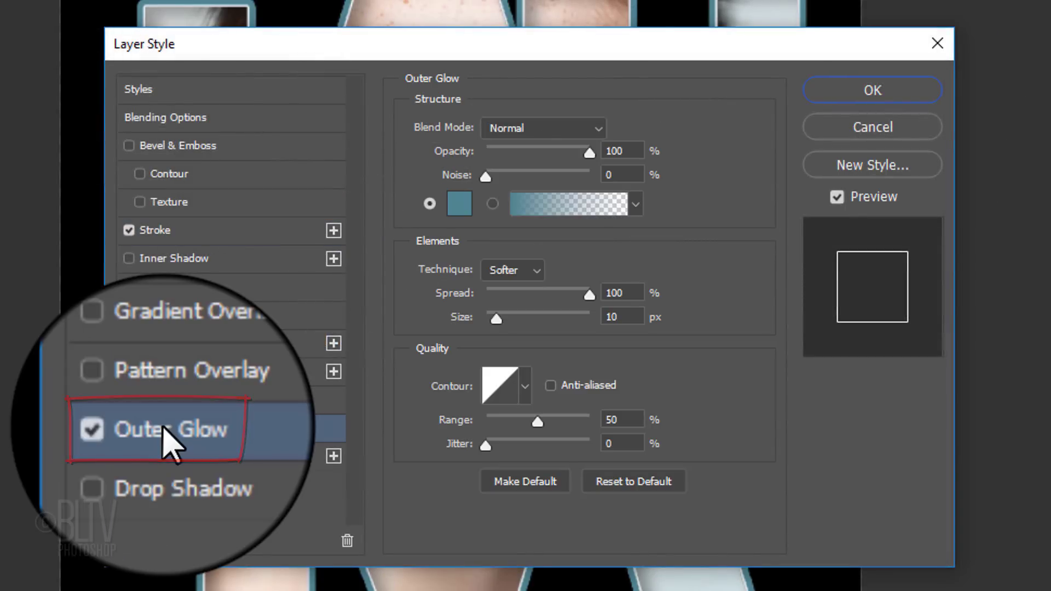
{"action": "left_click_drag", "start_coordinate": [489, 46], "coordinate": [733, 47]}
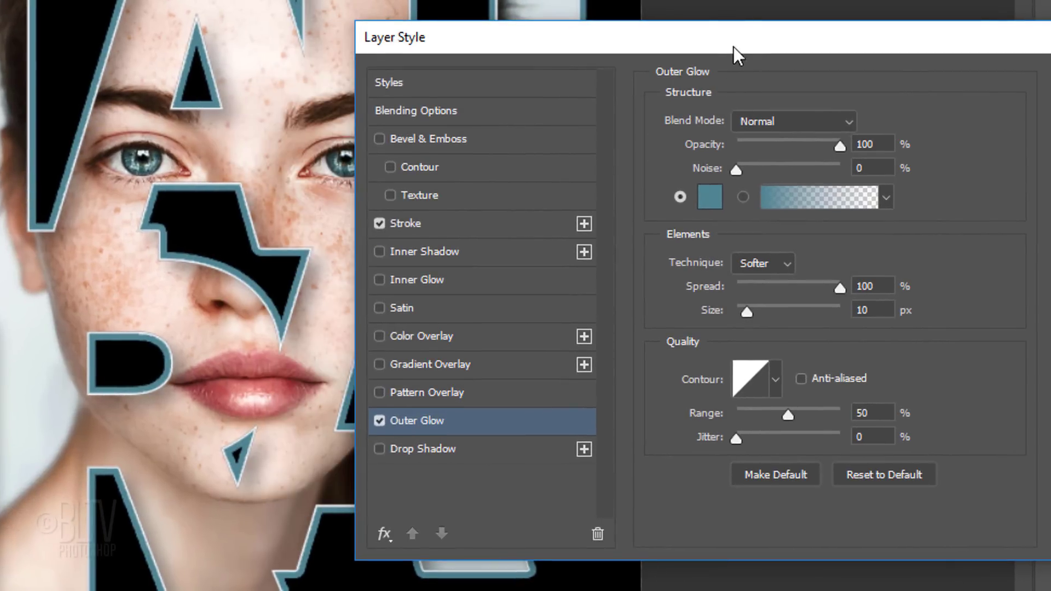
{"action": "left_click", "coordinate": [707, 195]}
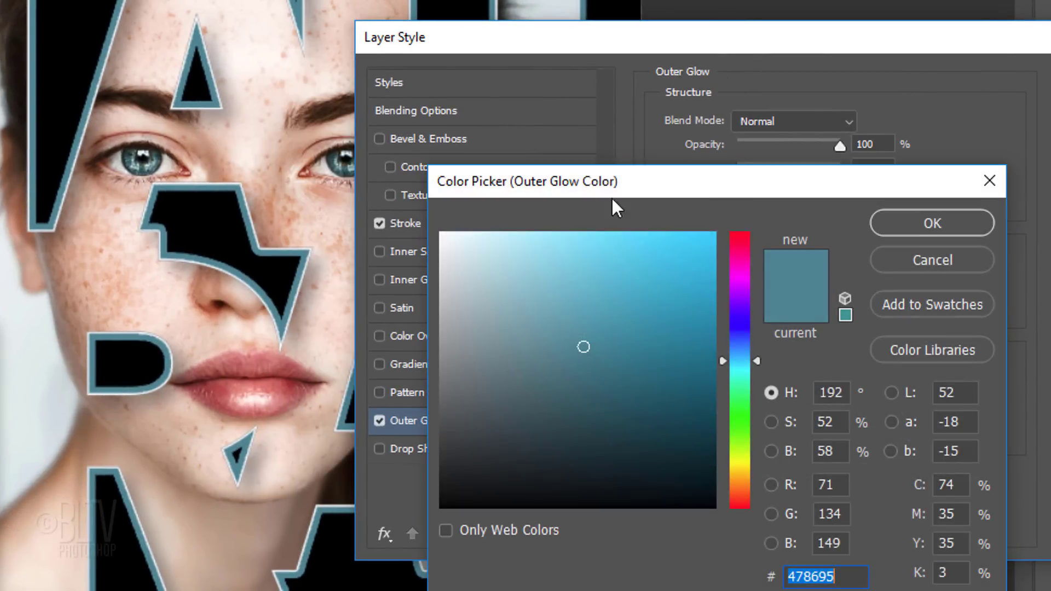
{"action": "left_click", "coordinate": [151, 167]}
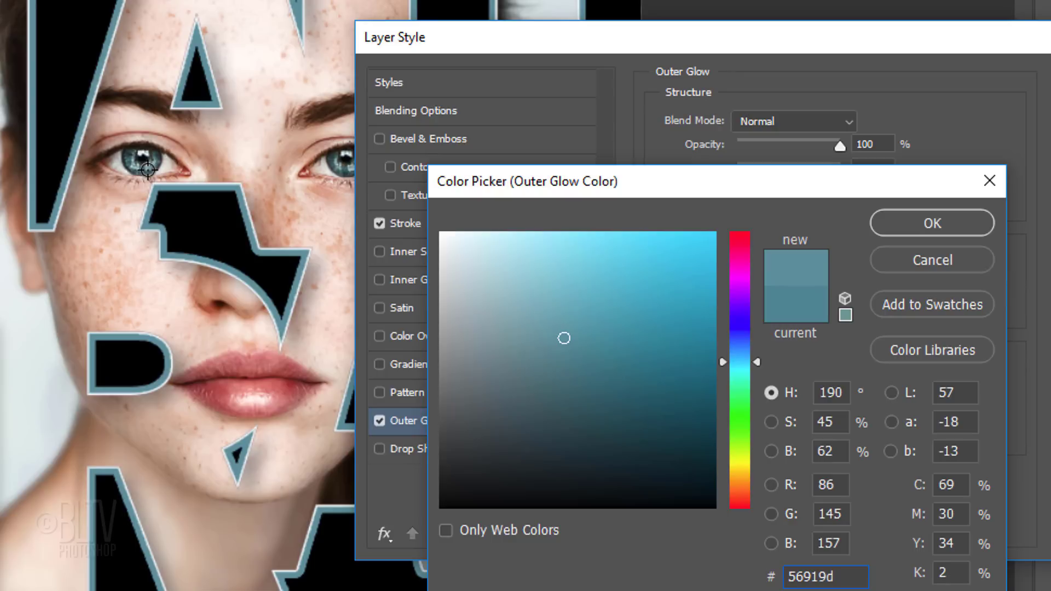
{"action": "left_click", "coordinate": [926, 223]}
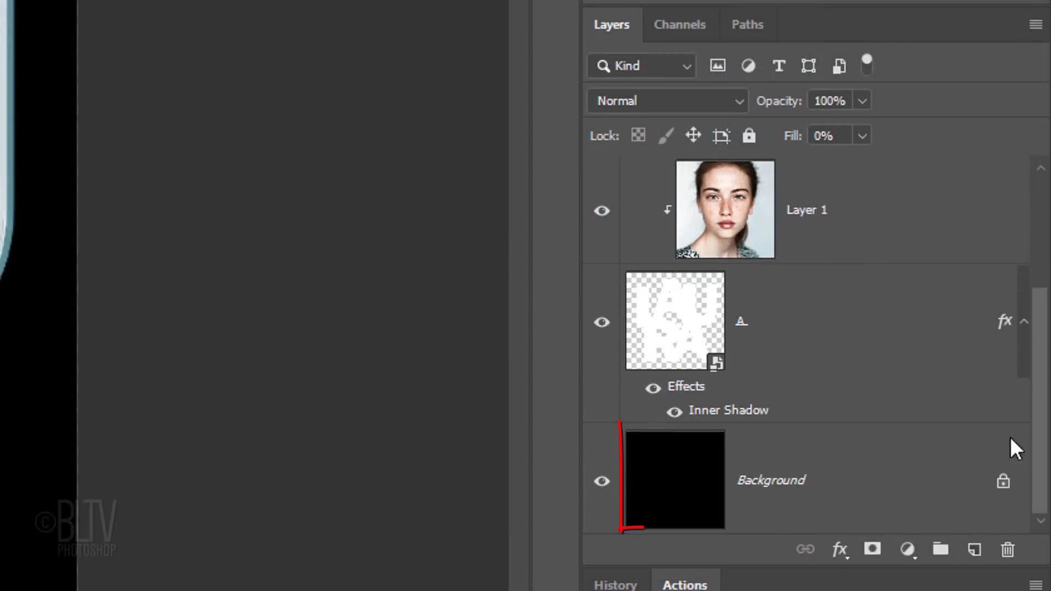
Unlock the black Background so it becomes an ordinary layer named Layer 0.
{"action": "left_click", "coordinate": [1004, 481]}
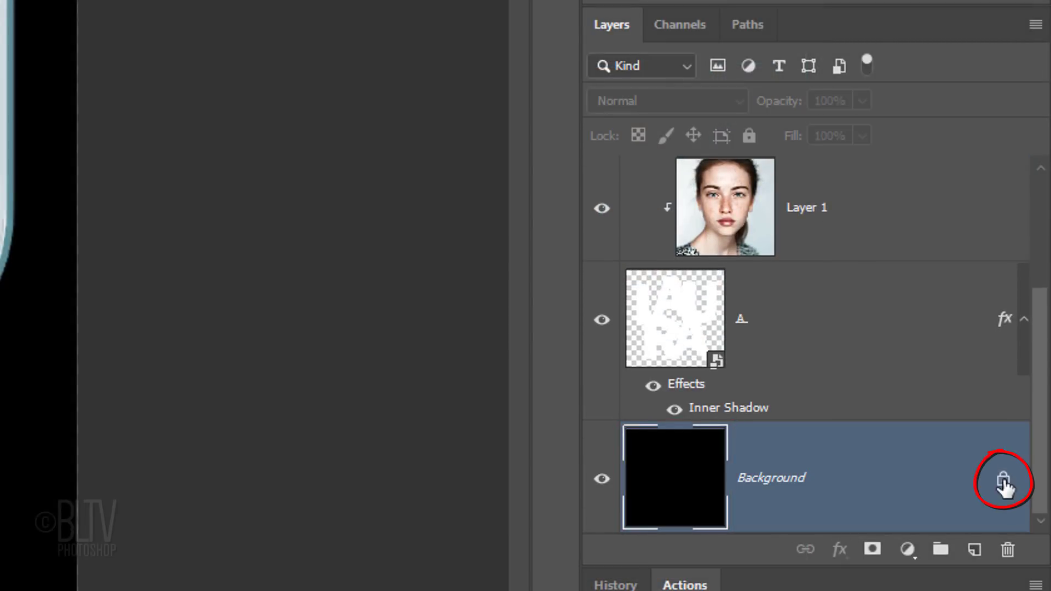
{"action": "left_click", "coordinate": [1005, 482]}
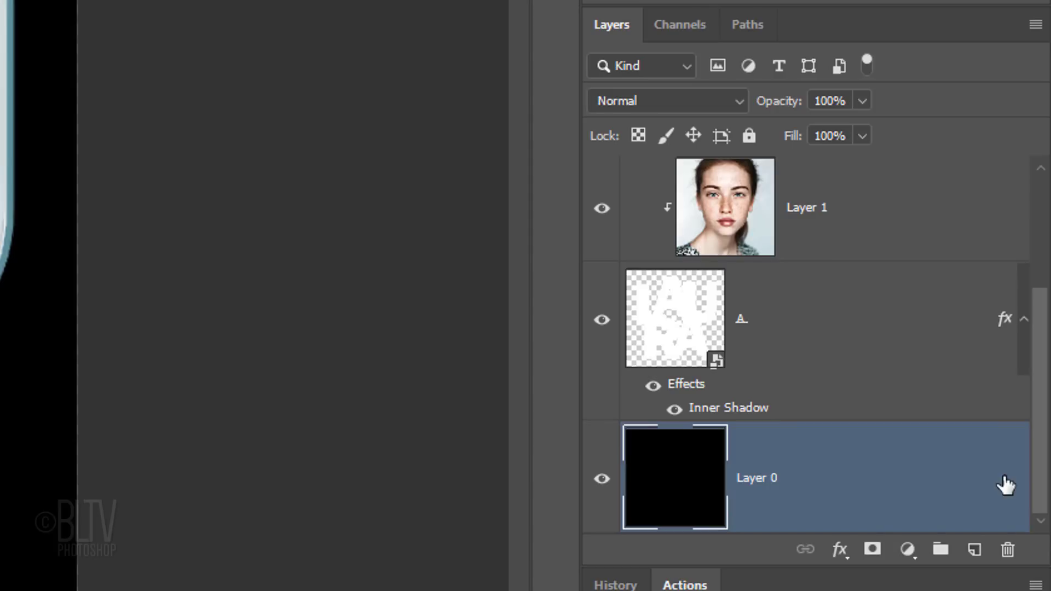
Add a black 25 px Stroke positioned Inside to Layer 0.
{"action": "double_click", "coordinate": [906, 482]}
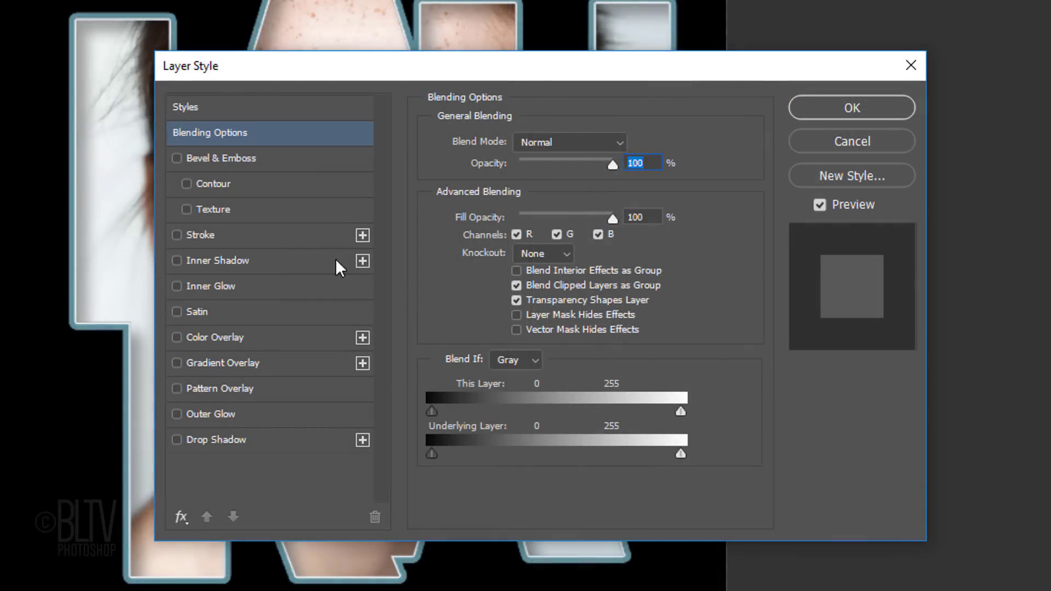
{"action": "left_click", "coordinate": [203, 235]}
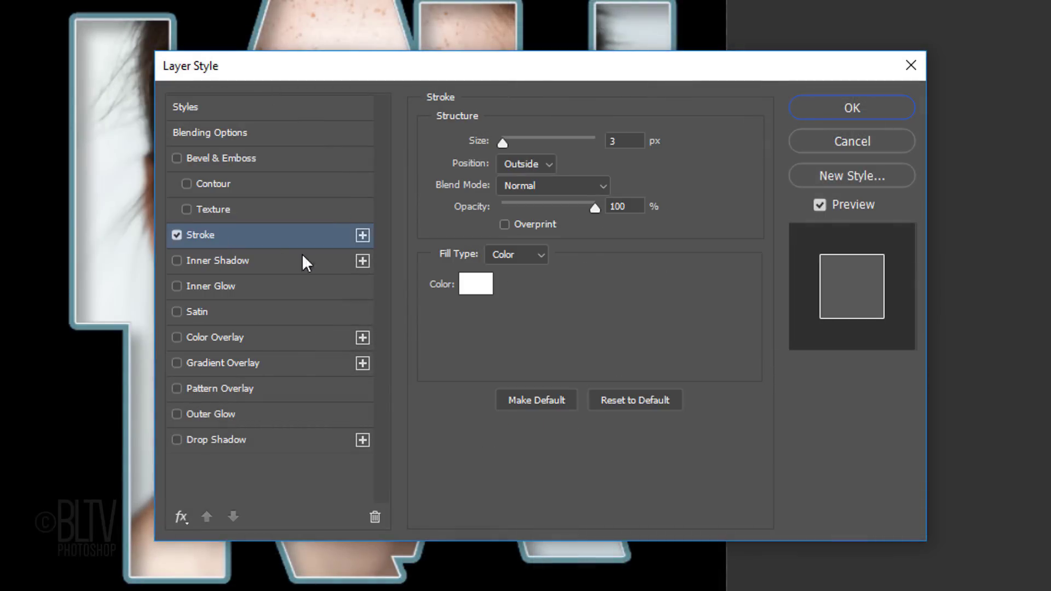
{"action": "left_click", "coordinate": [474, 286]}
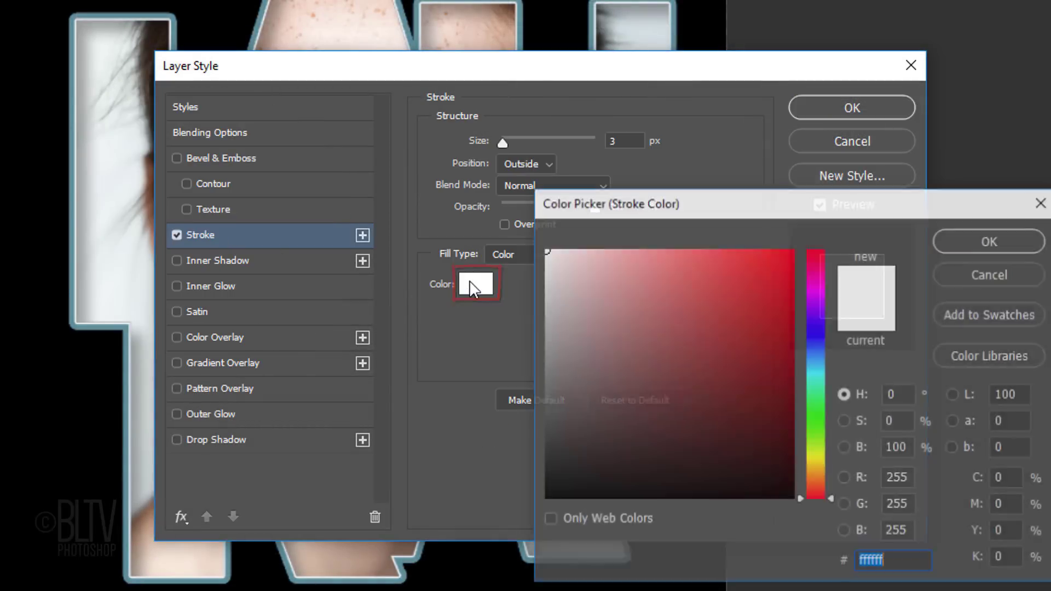
{"action": "left_click_drag", "start_coordinate": [548, 493], "coordinate": [513, 524]}
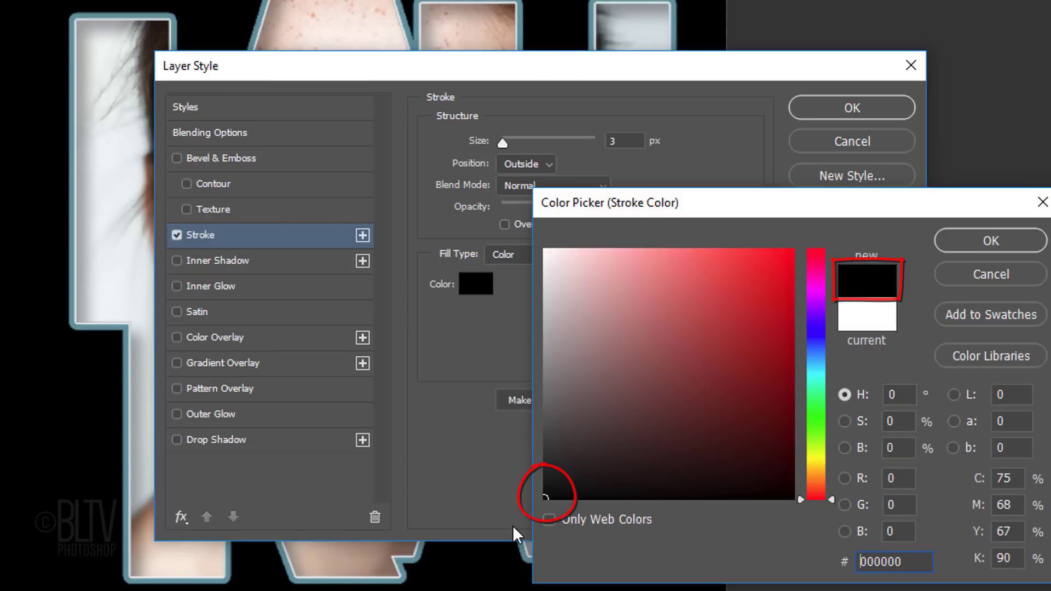
{"action": "left_click", "coordinate": [978, 245]}
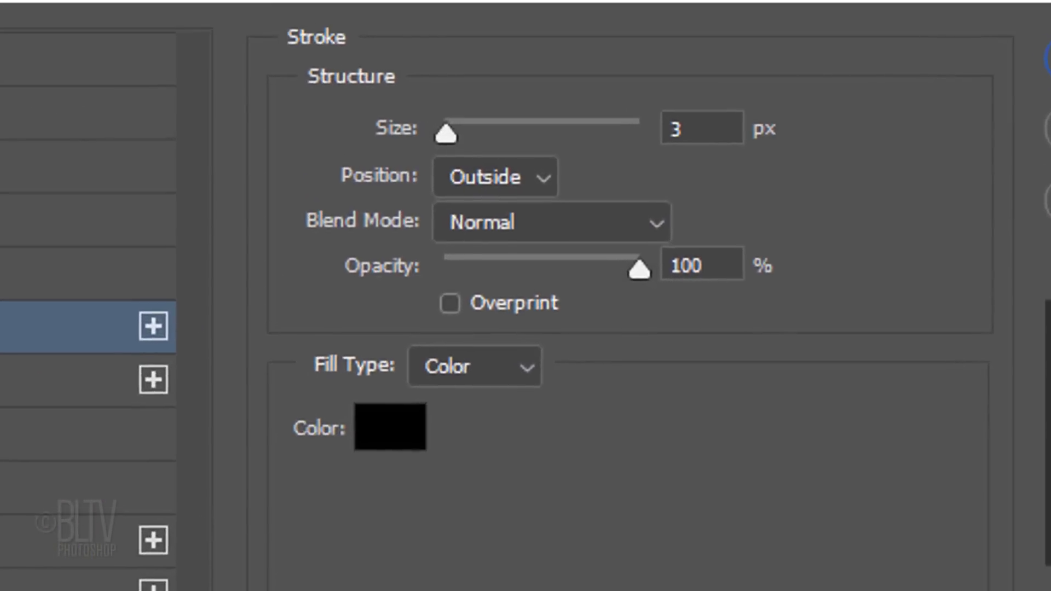
{"action": "double_click", "coordinate": [728, 126]}
{"action": "type", "text": "25"}
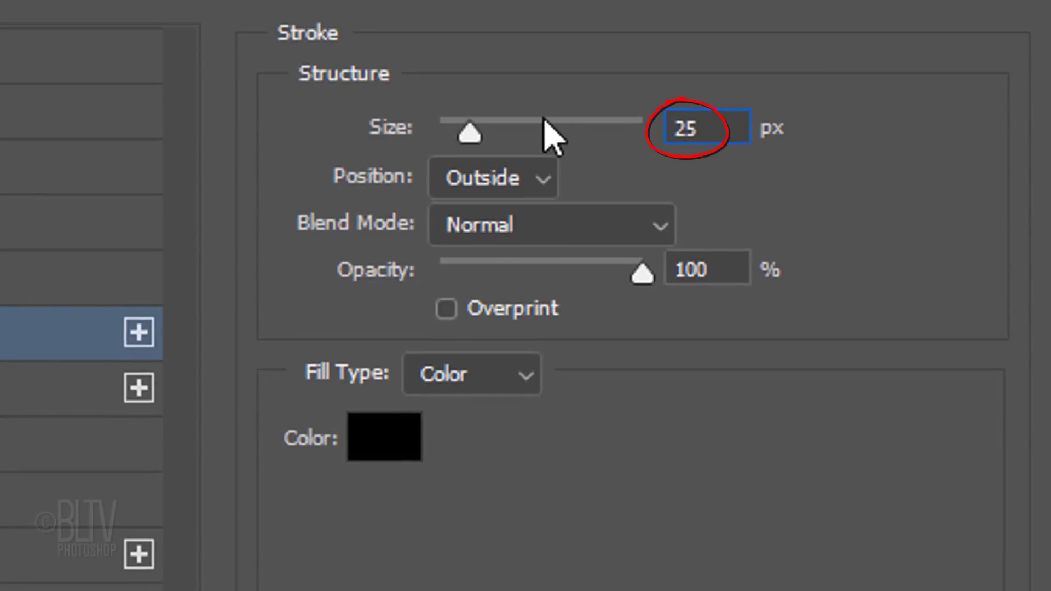
{"action": "left_click", "coordinate": [539, 181]}
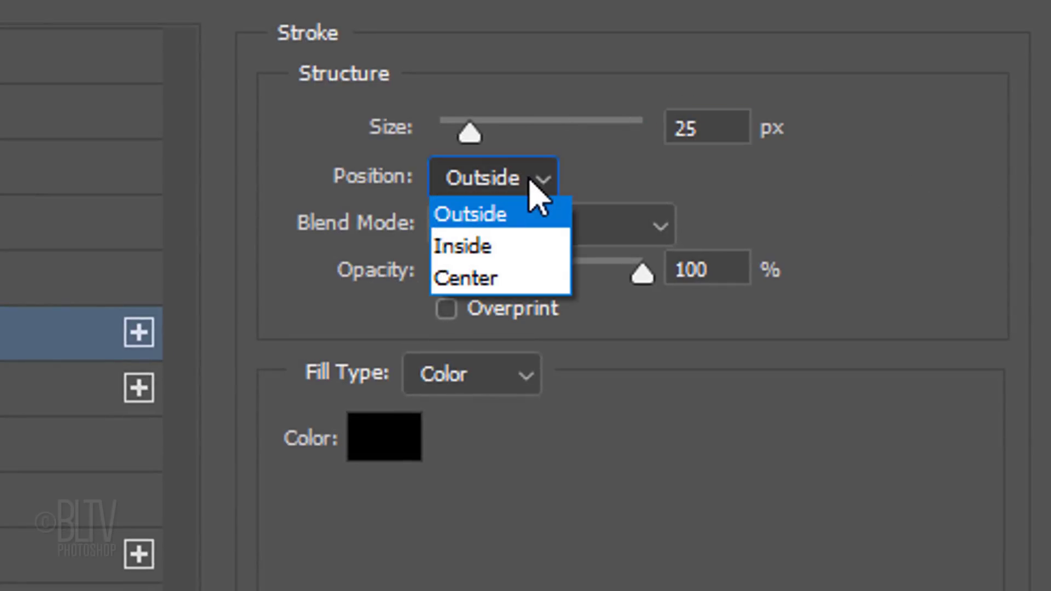
{"action": "left_click", "coordinate": [474, 249]}
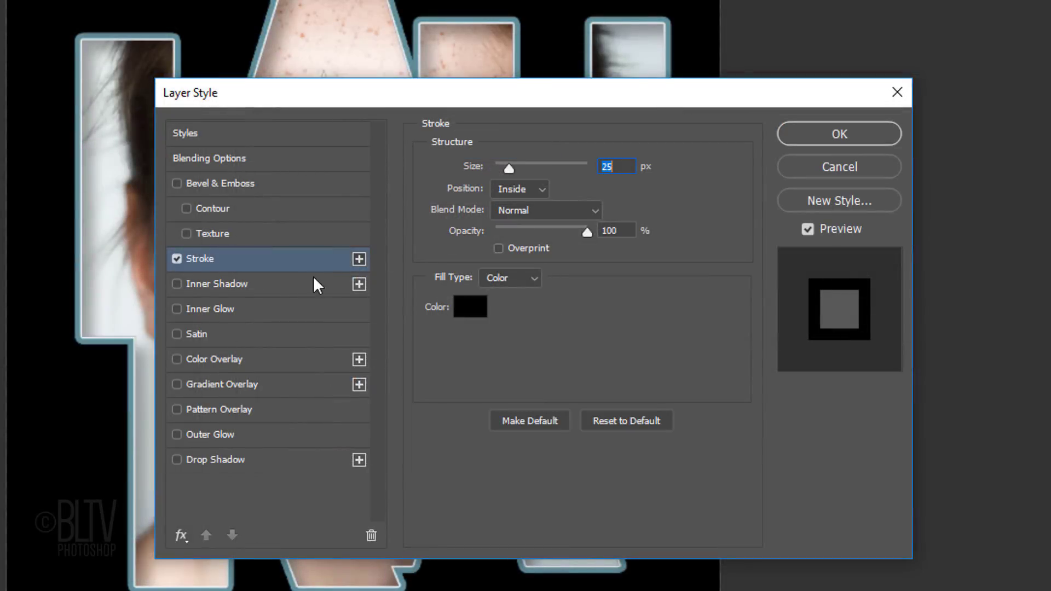
Add an Inner Glow to Layer 0 in teal #56919d sampled from the letter outlines.
{"action": "left_click", "coordinate": [210, 308]}
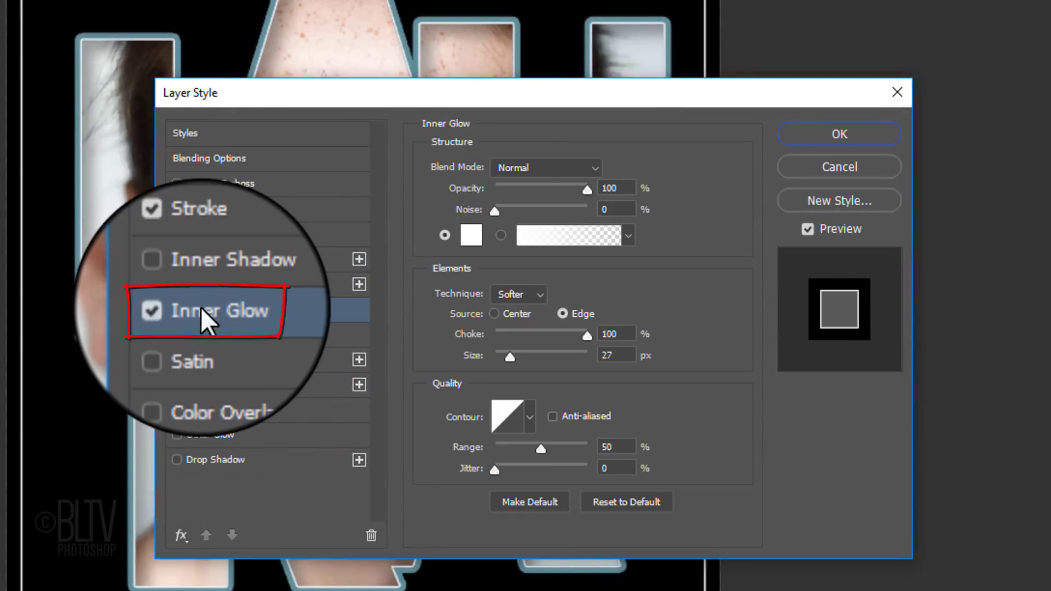
{"action": "left_click", "coordinate": [471, 234]}
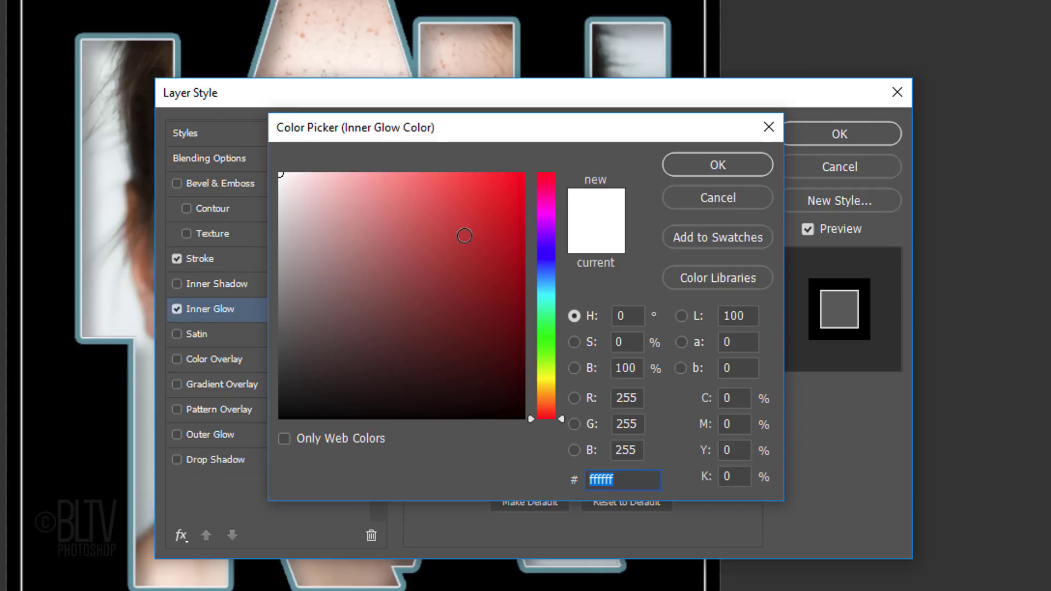
{"action": "left_click", "coordinate": [411, 72]}
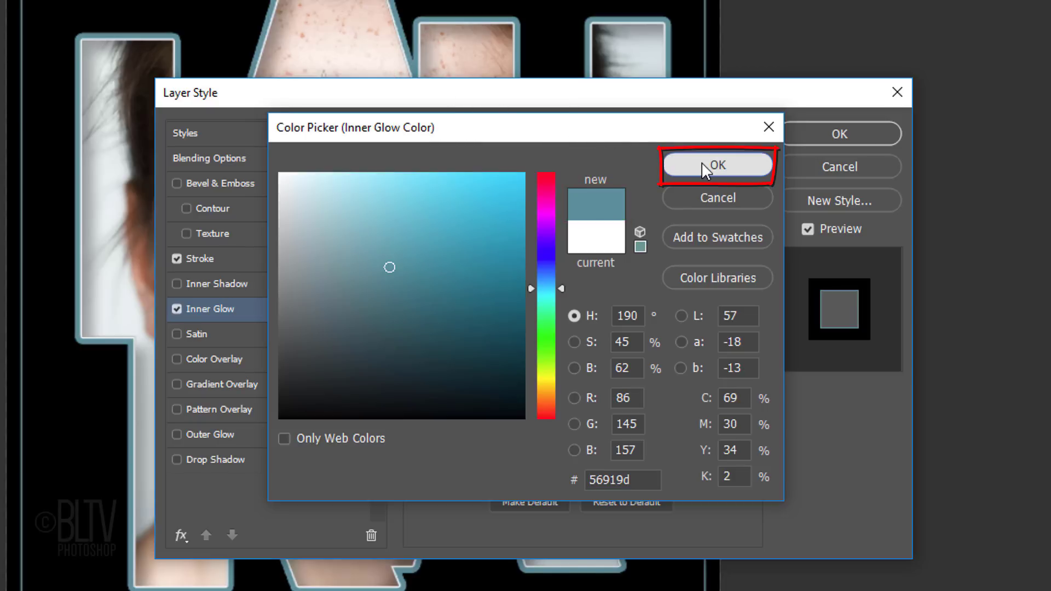
{"action": "left_click", "coordinate": [702, 164]}
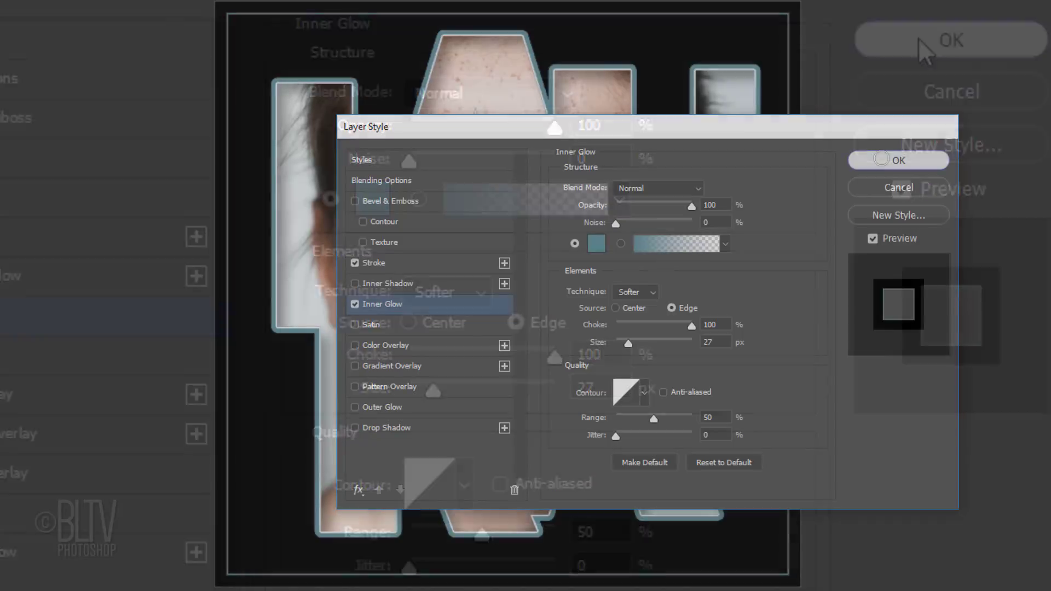
{"action": "left_click", "coordinate": [920, 39]}
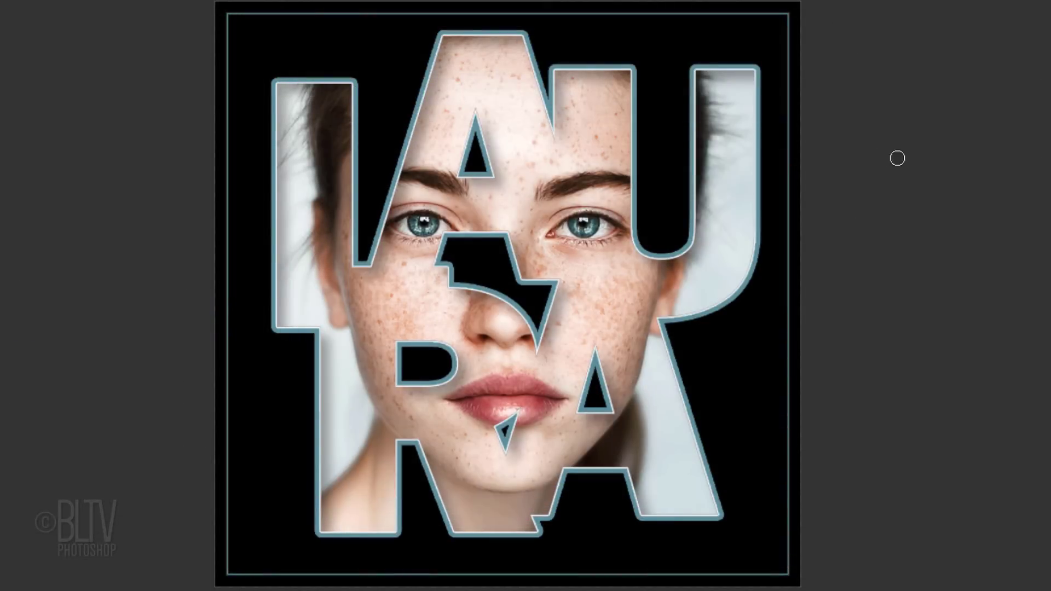